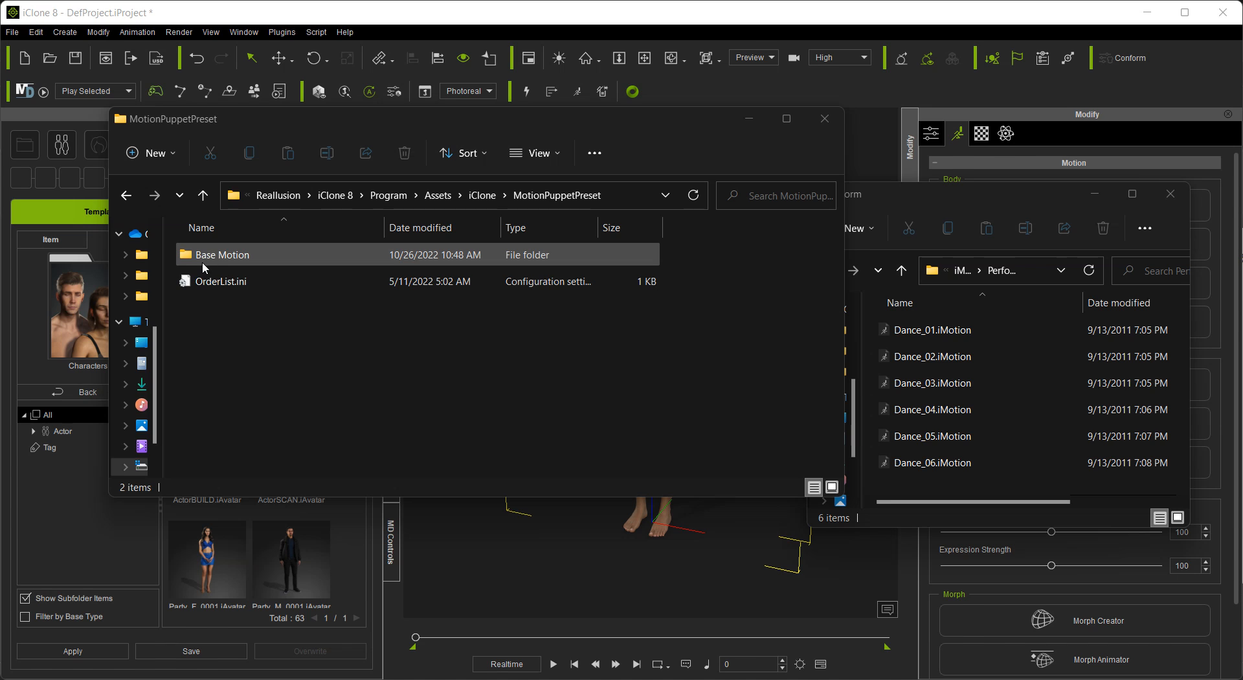
# Step: Examine the preset files in the Idle subfolder of Base Motion, and return to the MotionPuppetPreset folder
pyautogui.doubleClick(211, 257)
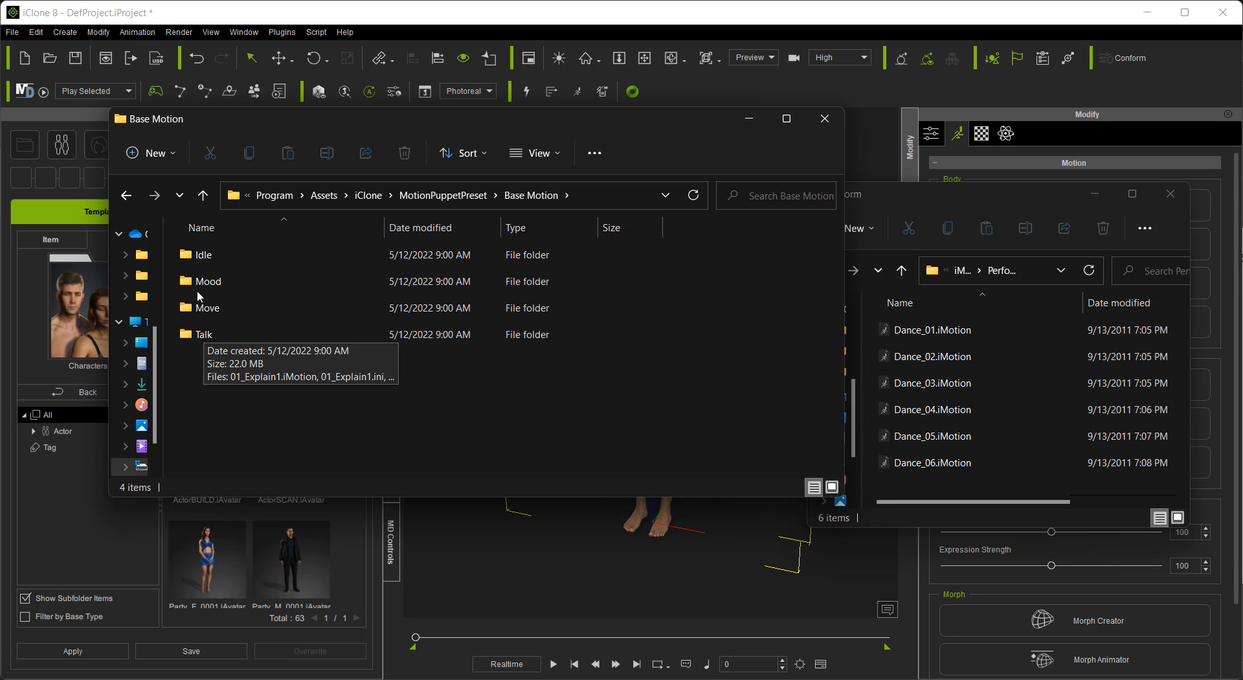
pyautogui.doubleClick(205, 254)
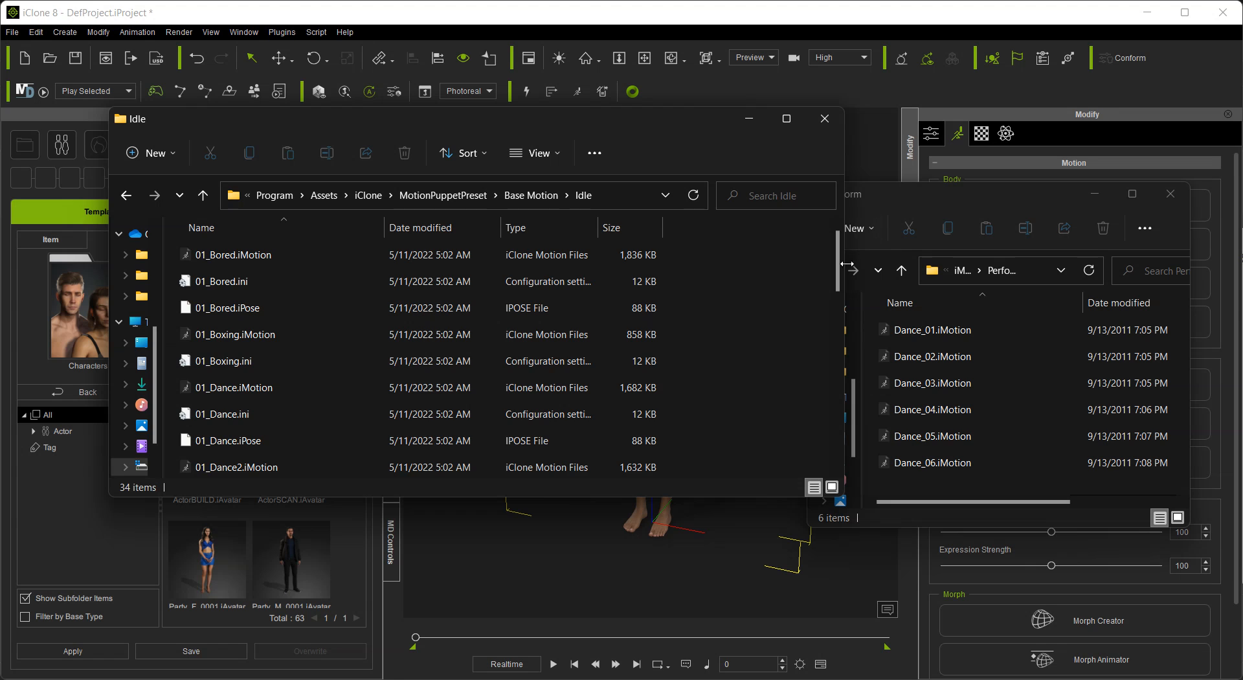
pyautogui.moveTo(838, 266); pyautogui.dragTo(852, 458)
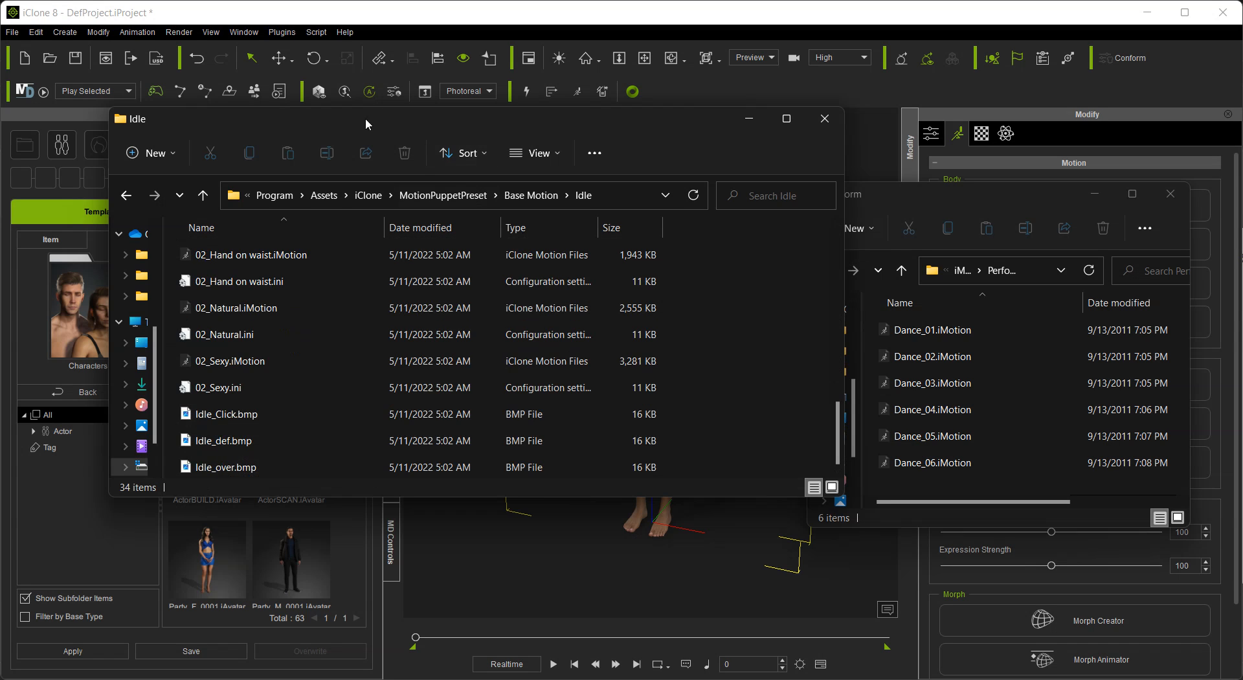
pyautogui.click(202, 195)
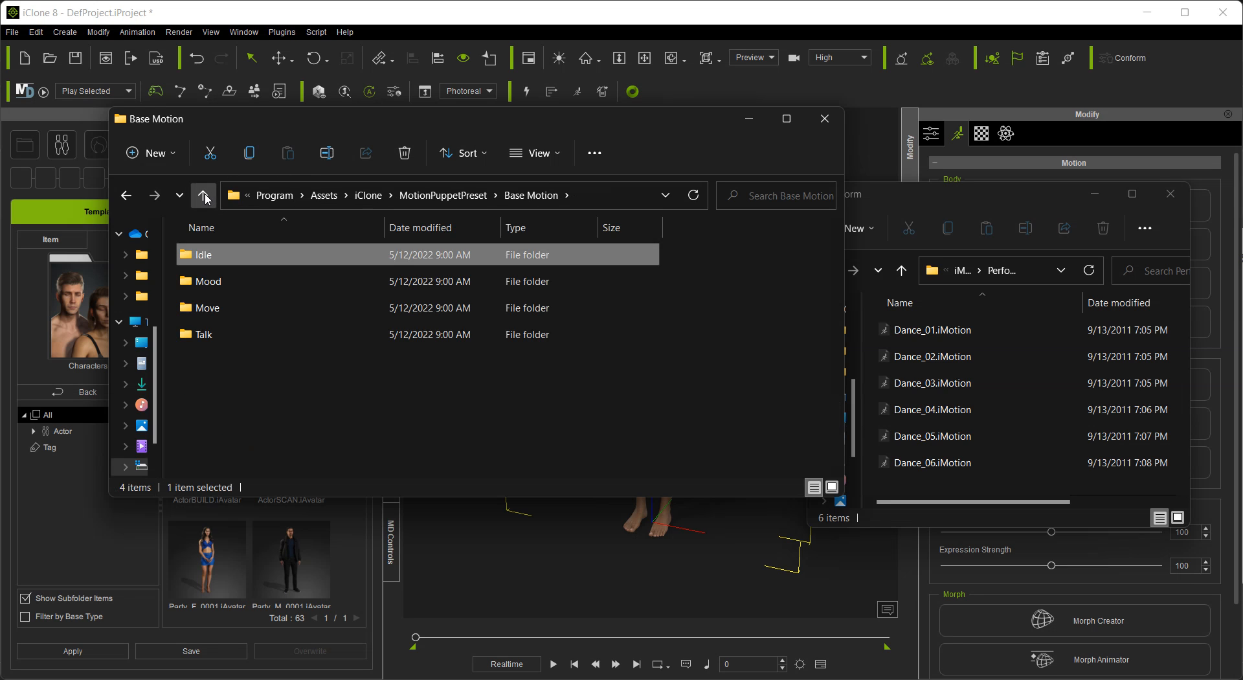
pyautogui.click(204, 197)
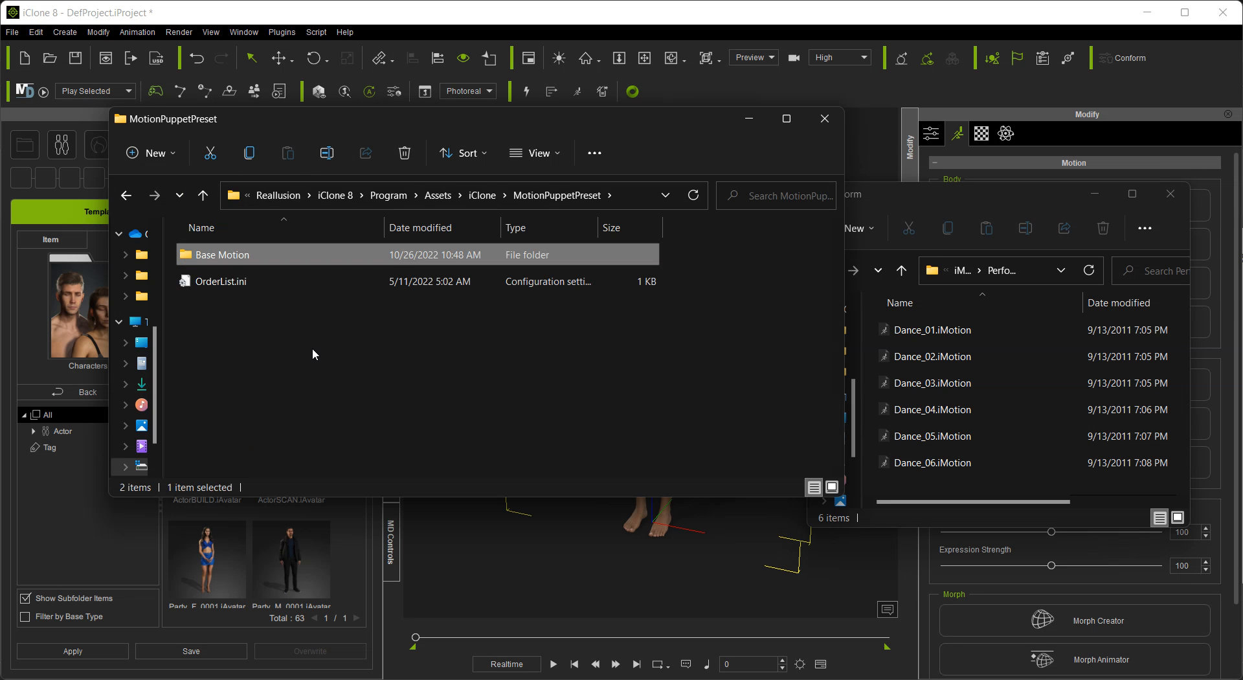
# Step: Duplicate the Base Motion folder within MotionPuppetPreset, granting administrator permission for the copy
pyautogui.hotkey('ctrl', 'c')
pyautogui.hotkey('ctrl', 'v')
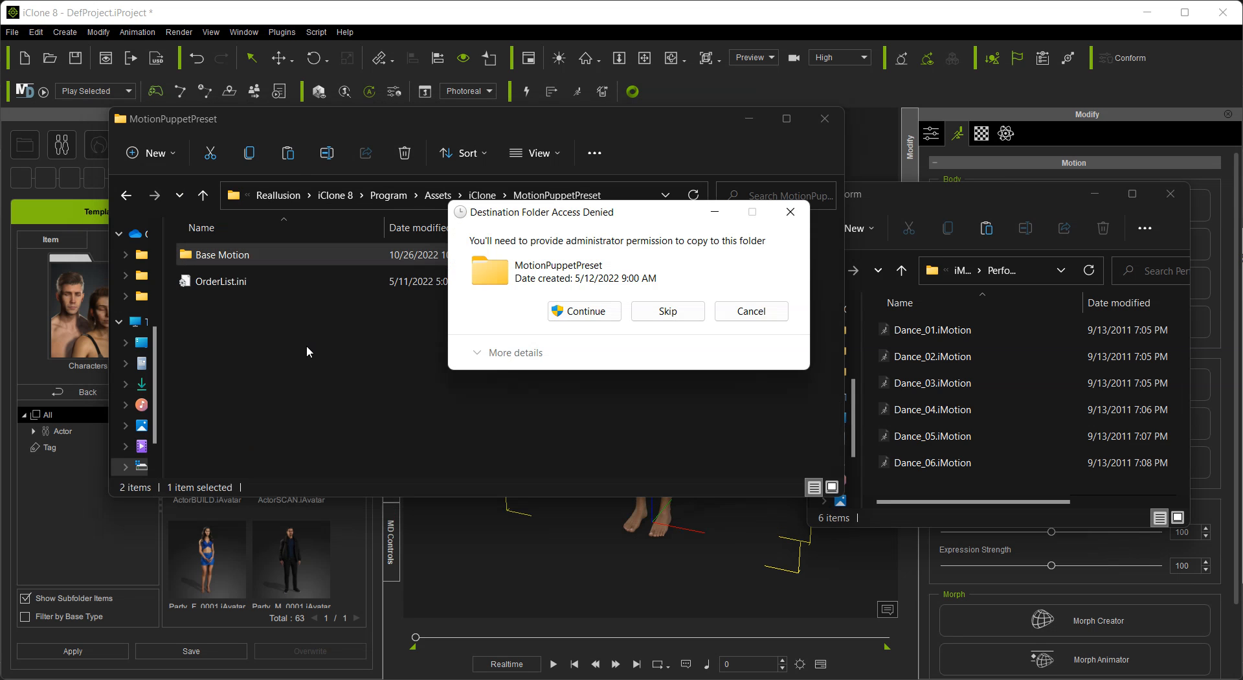
pyautogui.click(582, 316)
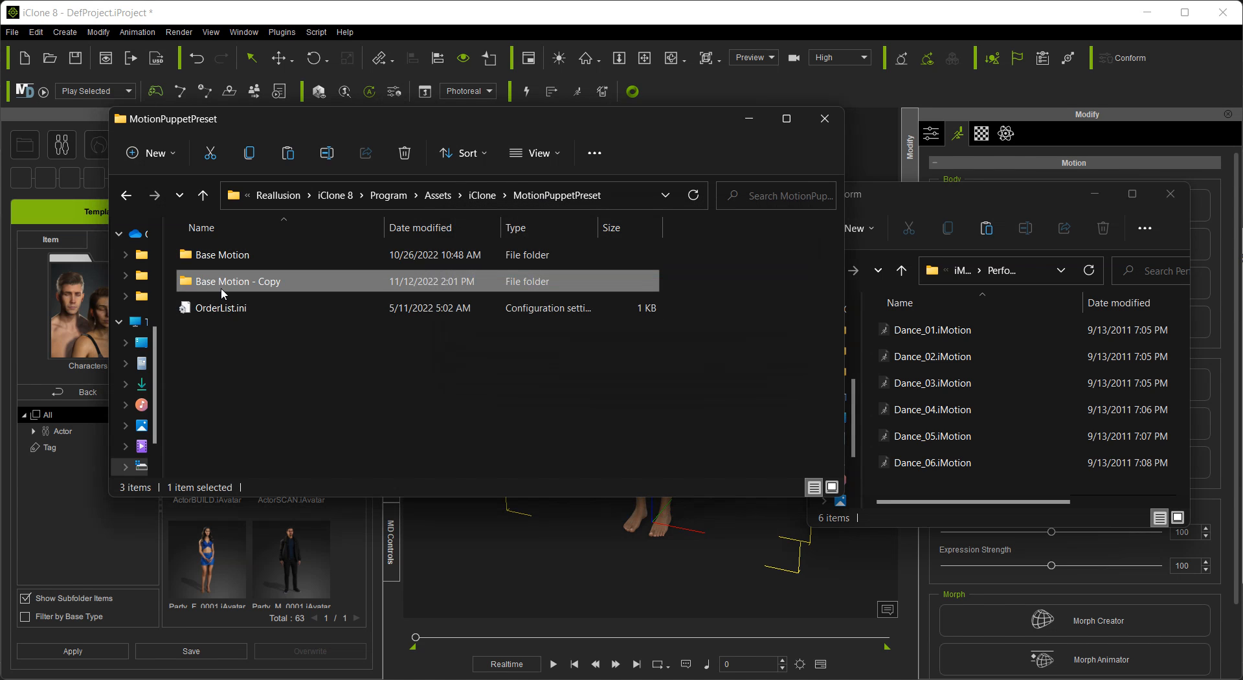
# Step: Rename the duplicated Base Motion folder as My Motion, granting administrator permission
pyautogui.moveTo(228, 287)
pyautogui.click(228, 285)
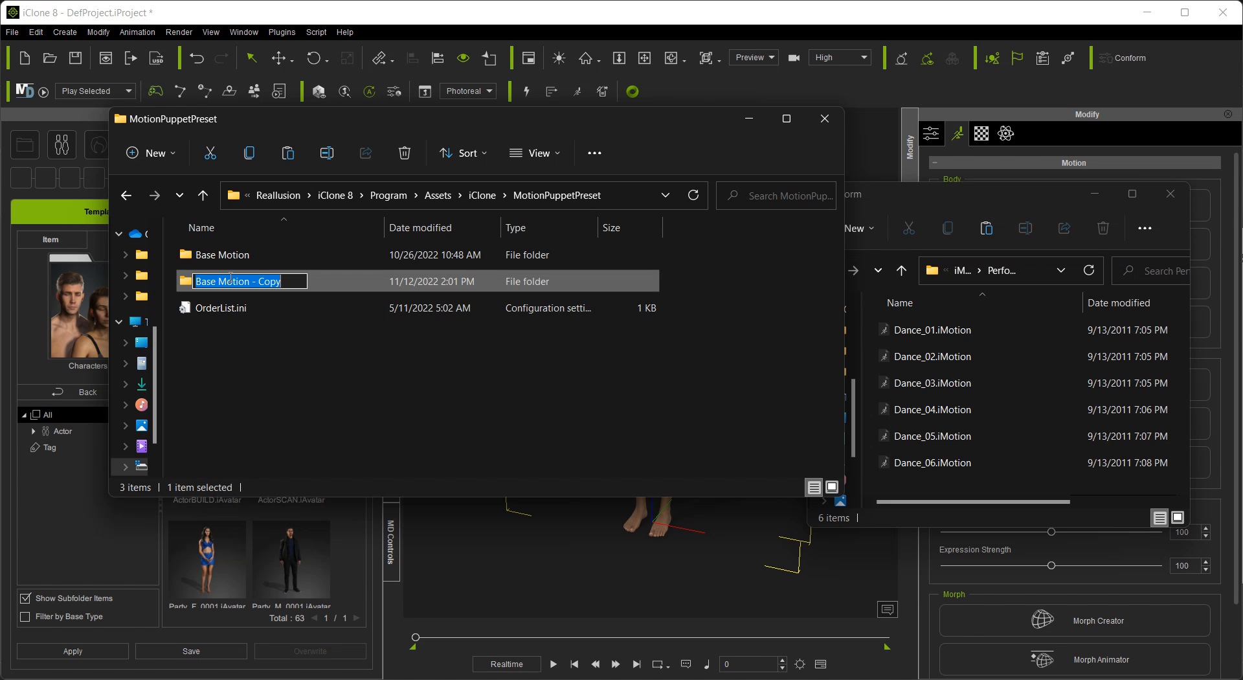
pyautogui.write('My Mo')
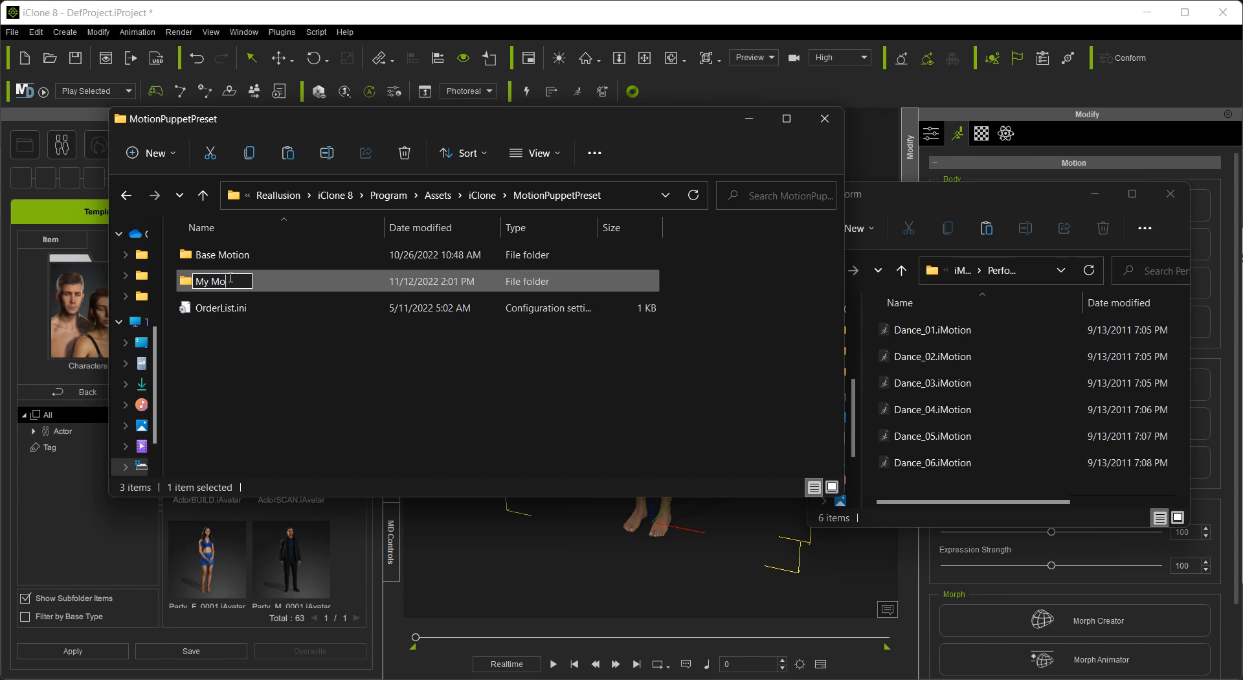
pyautogui.write('tion')
pyautogui.press('Return')
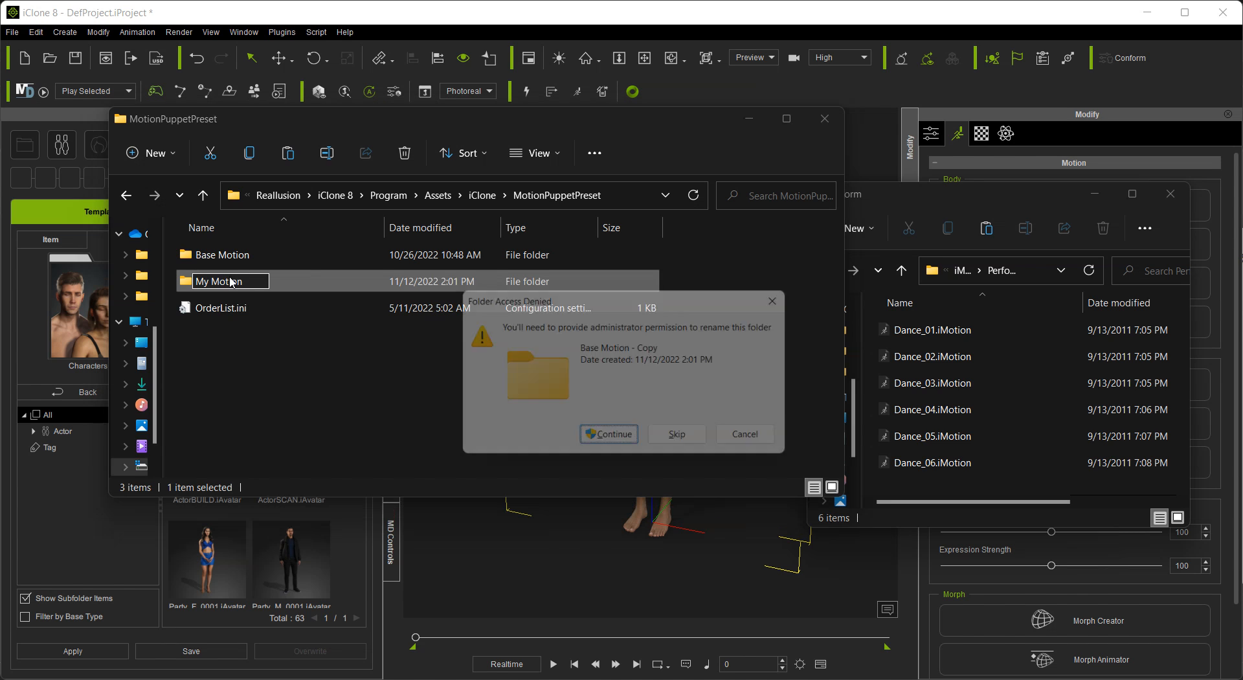
pyautogui.press('Return')
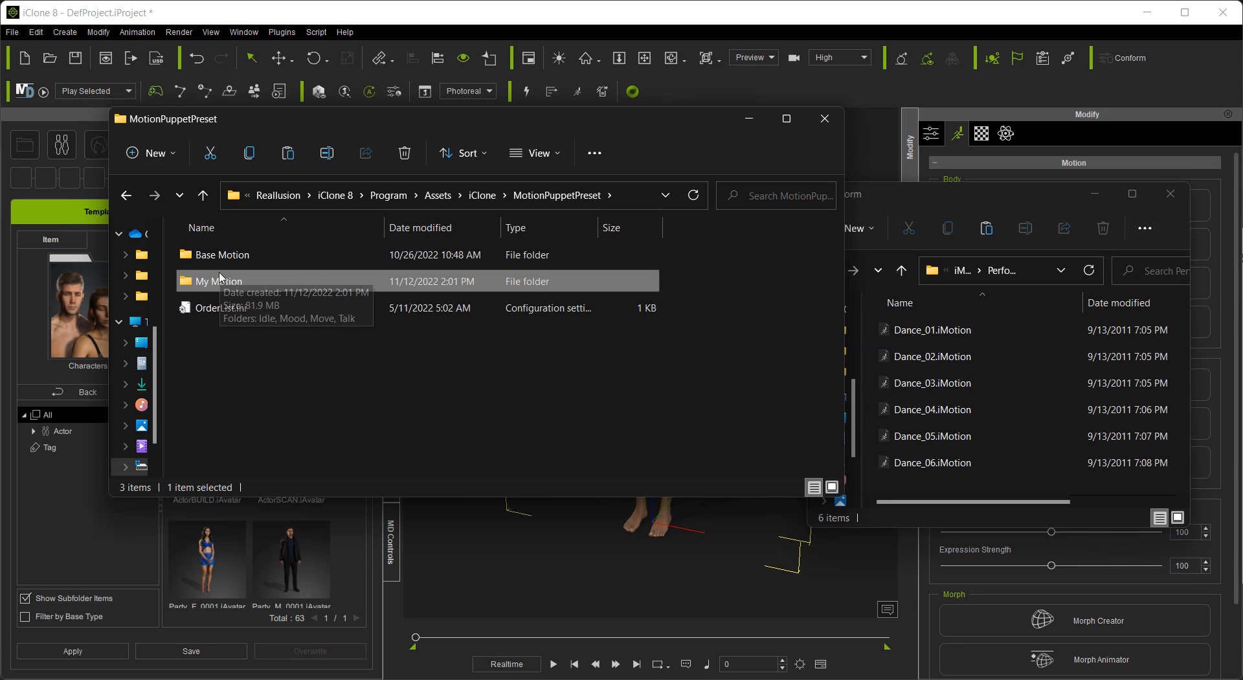
# Step: Delete the Idle, Mood and Talk subfolders from the My Motion folder, granting permission for all items
pyautogui.doubleClick(218, 286)
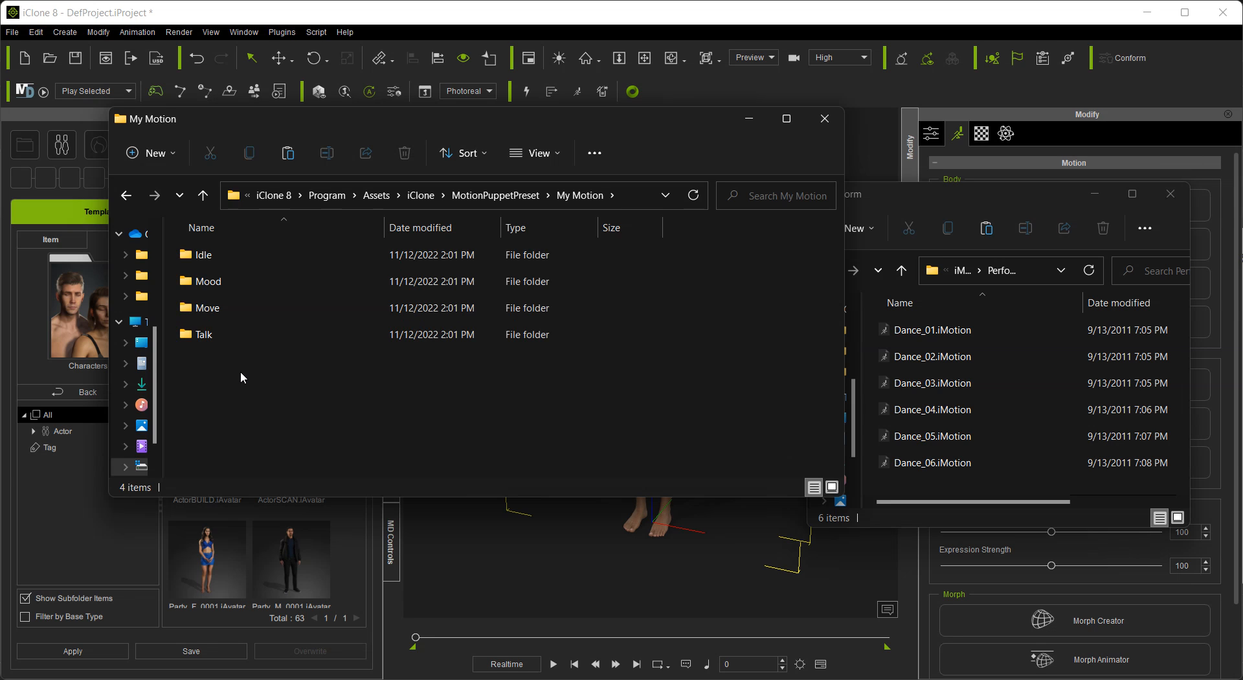
pyautogui.click(203, 341)
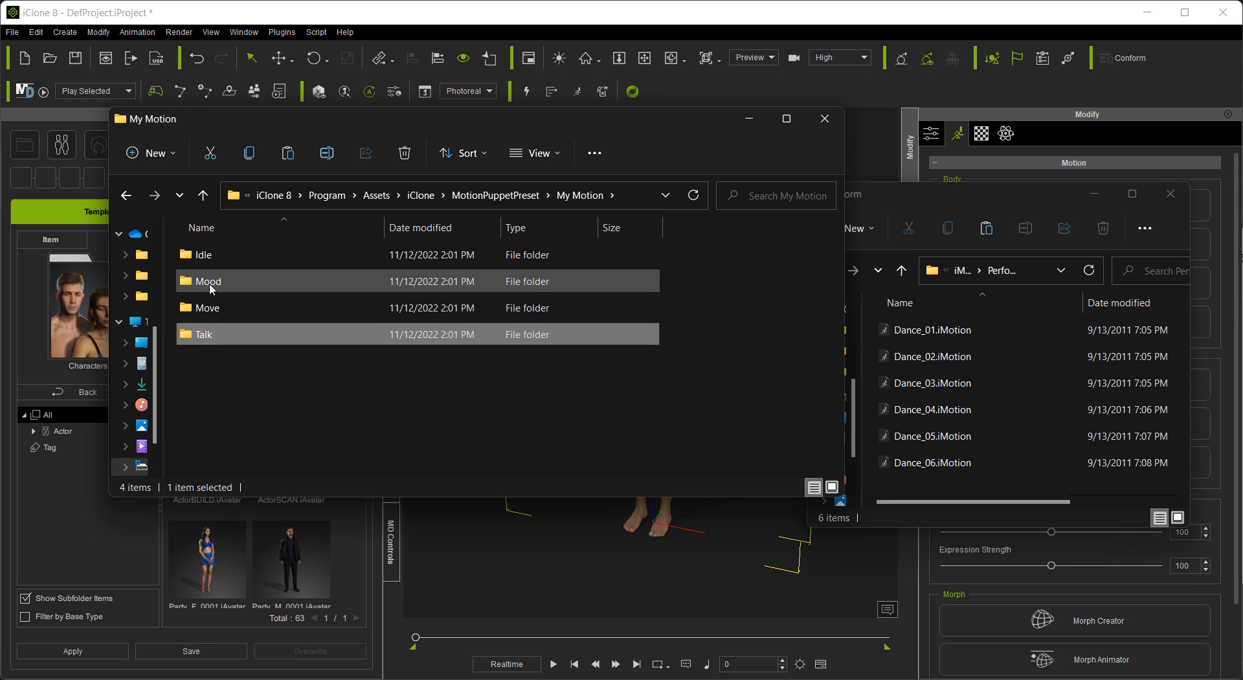
pyautogui.keyDown('ctrl'); pyautogui.click(211, 284); pyautogui.keyUp('ctrl')
pyautogui.keyDown('ctrl'); pyautogui.click(211, 257); pyautogui.keyUp('ctrl')
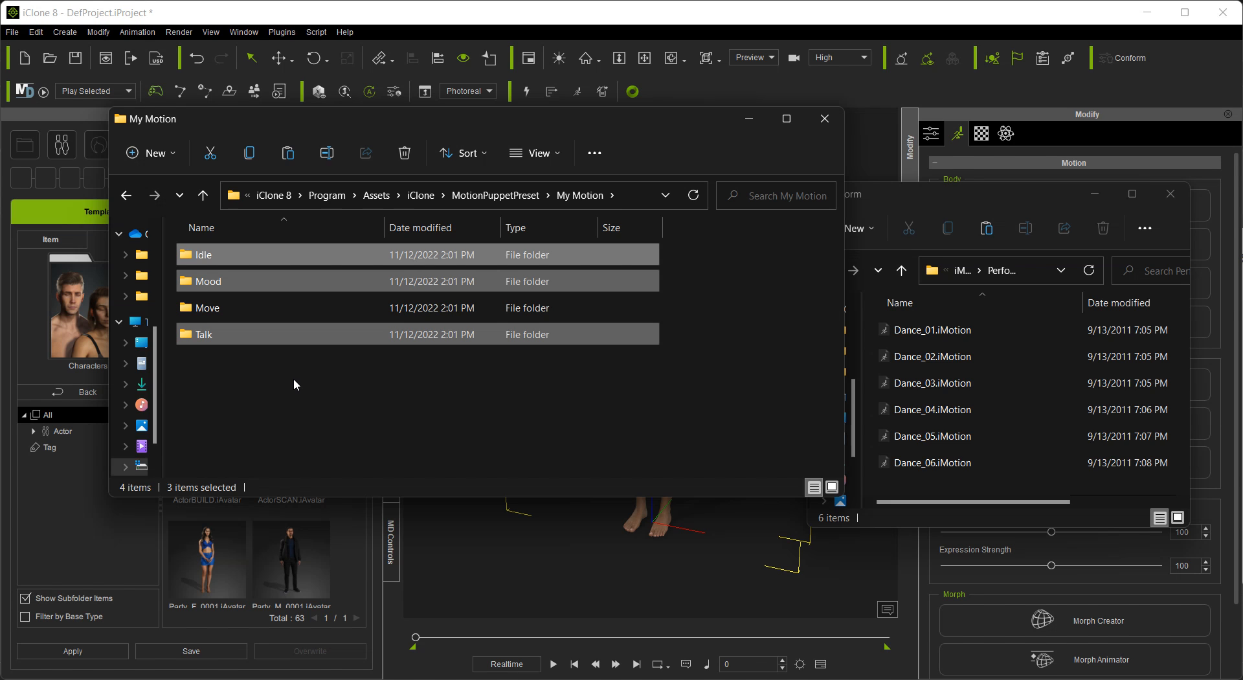
pyautogui.press('Delete')
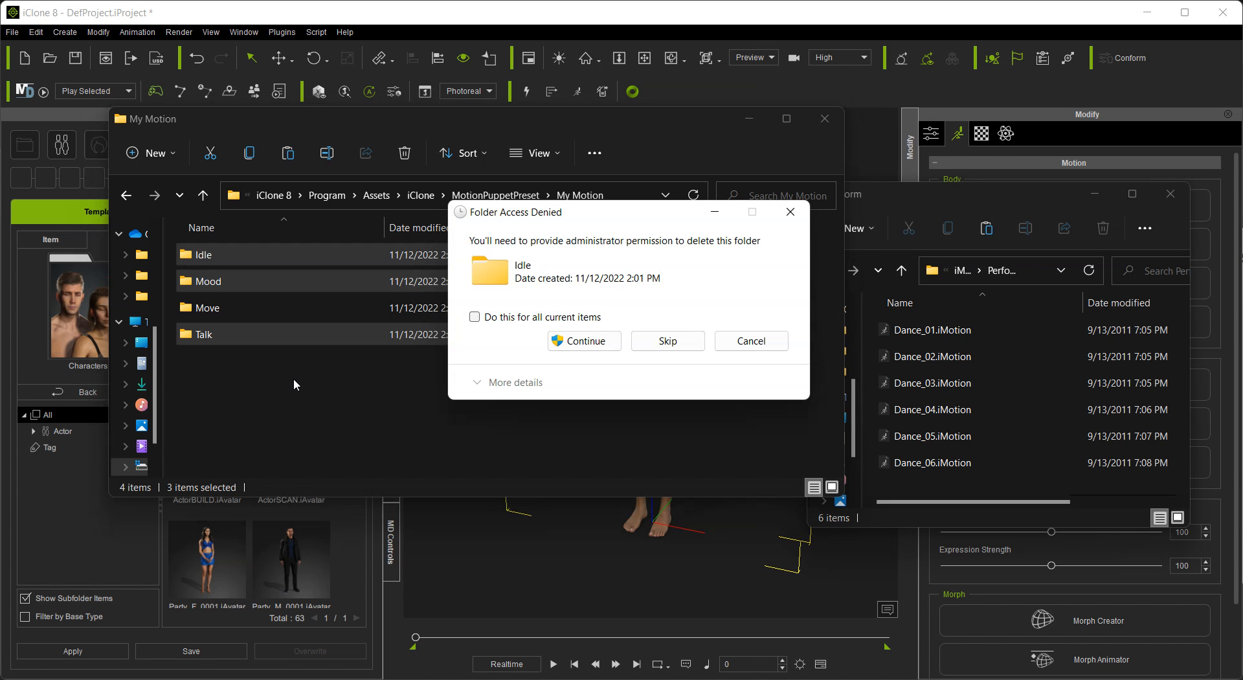
pyautogui.click(474, 316)
pyautogui.click(595, 343)
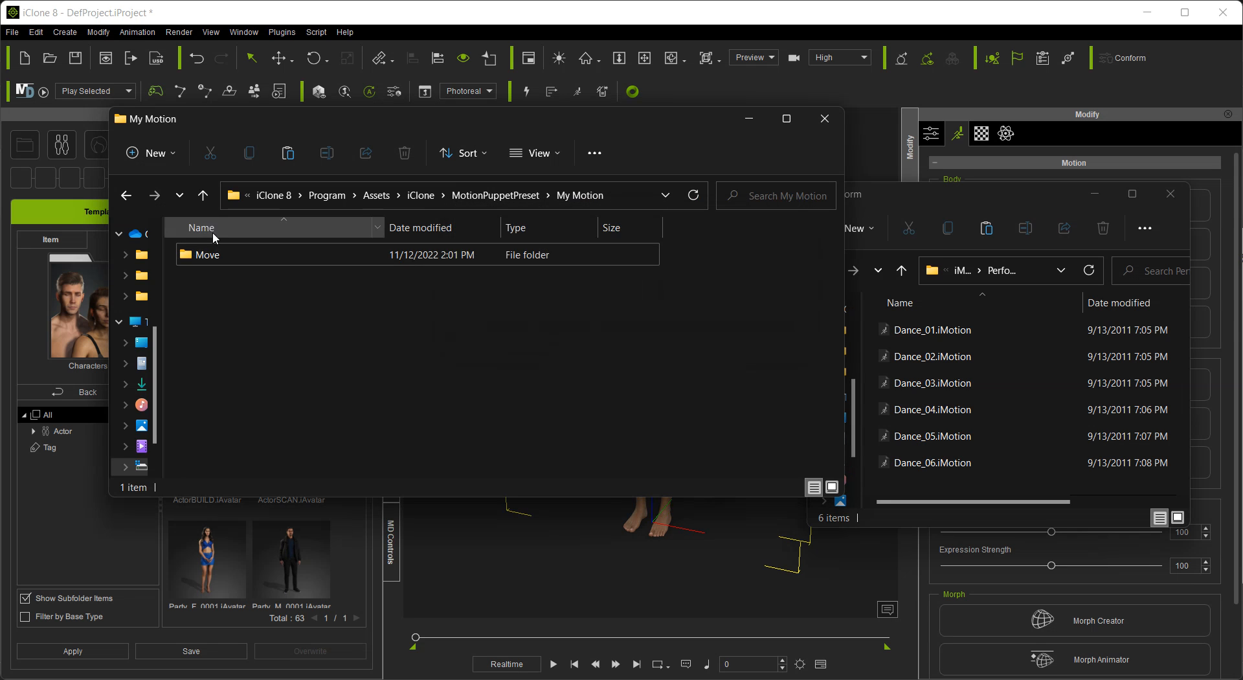
# Step: Delete every file in My Motion's Move folder except 02_Cute Walk.ini, Move_Click.bmp, Move_def.bmp and Move_over.bmp
pyautogui.doubleClick(204, 254)
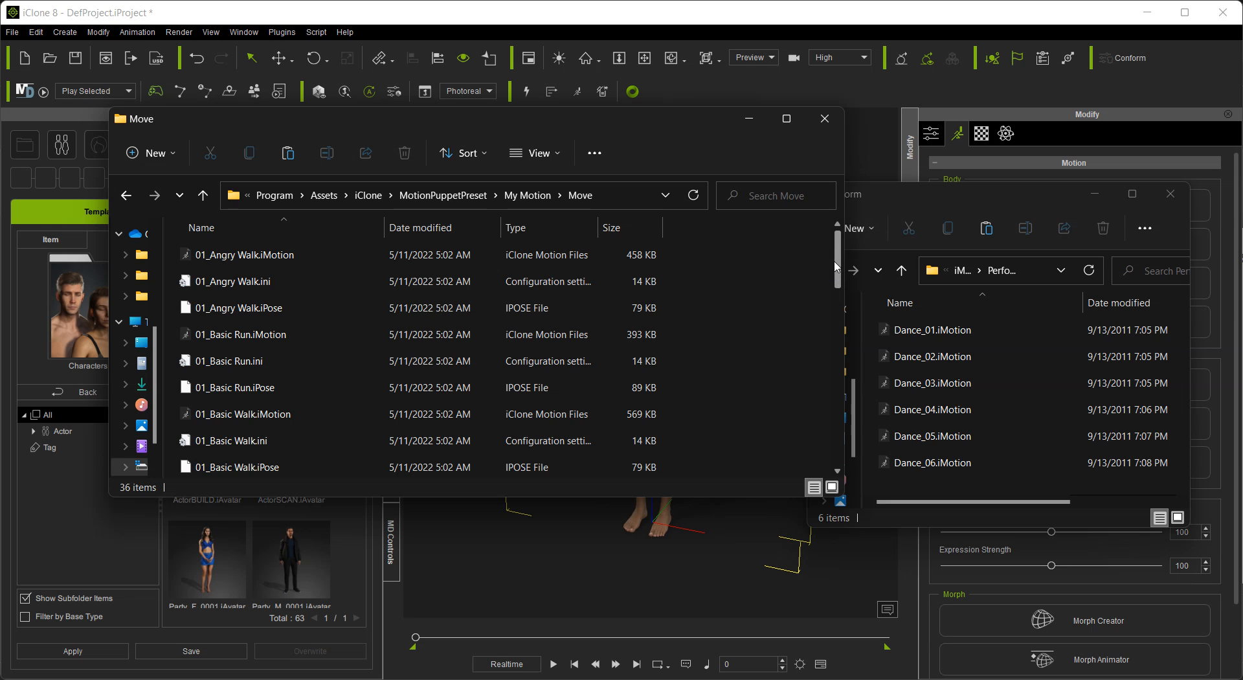
pyautogui.moveTo(836, 266); pyautogui.dragTo(841, 448)
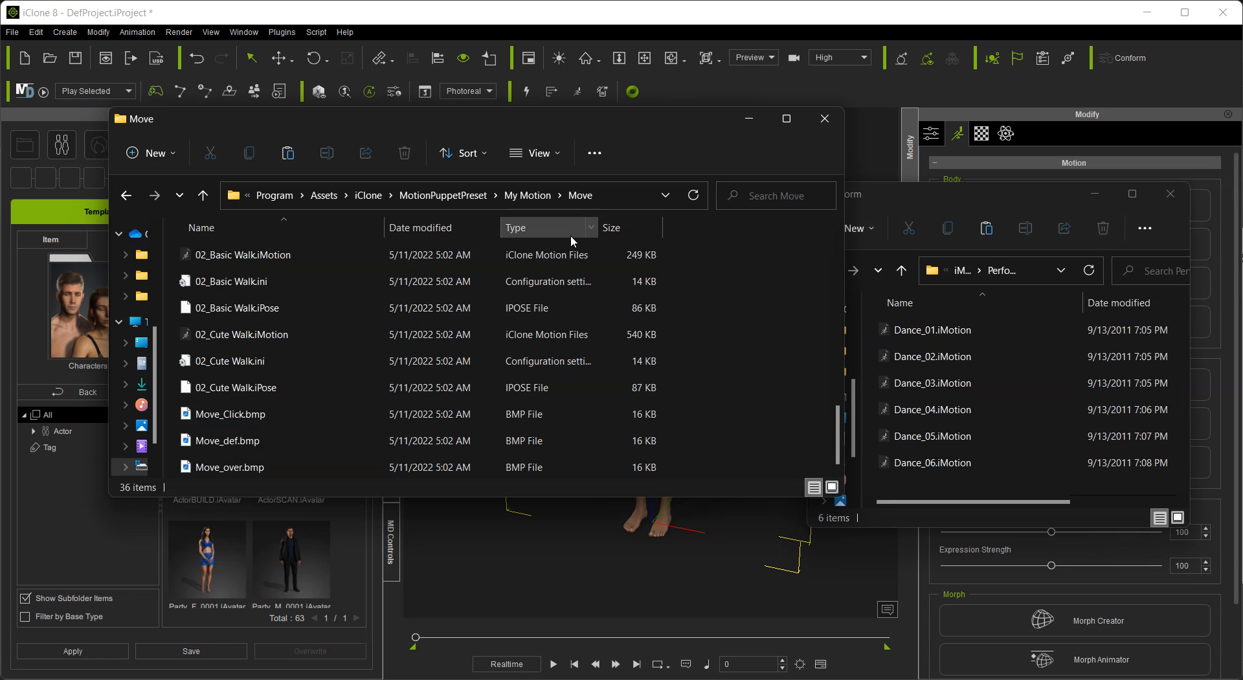
pyautogui.hotkey('ctrl', 'a')
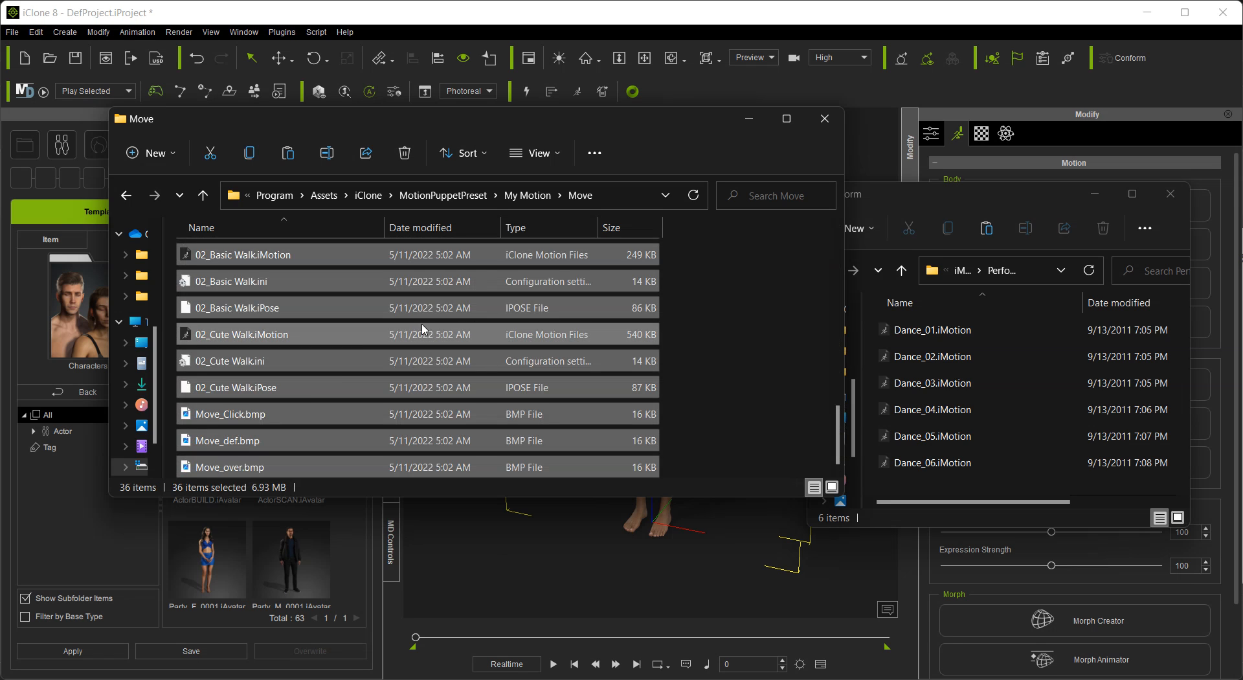
pyautogui.keyDown('ctrl'); pyautogui.click(211, 466); pyautogui.keyUp('ctrl')
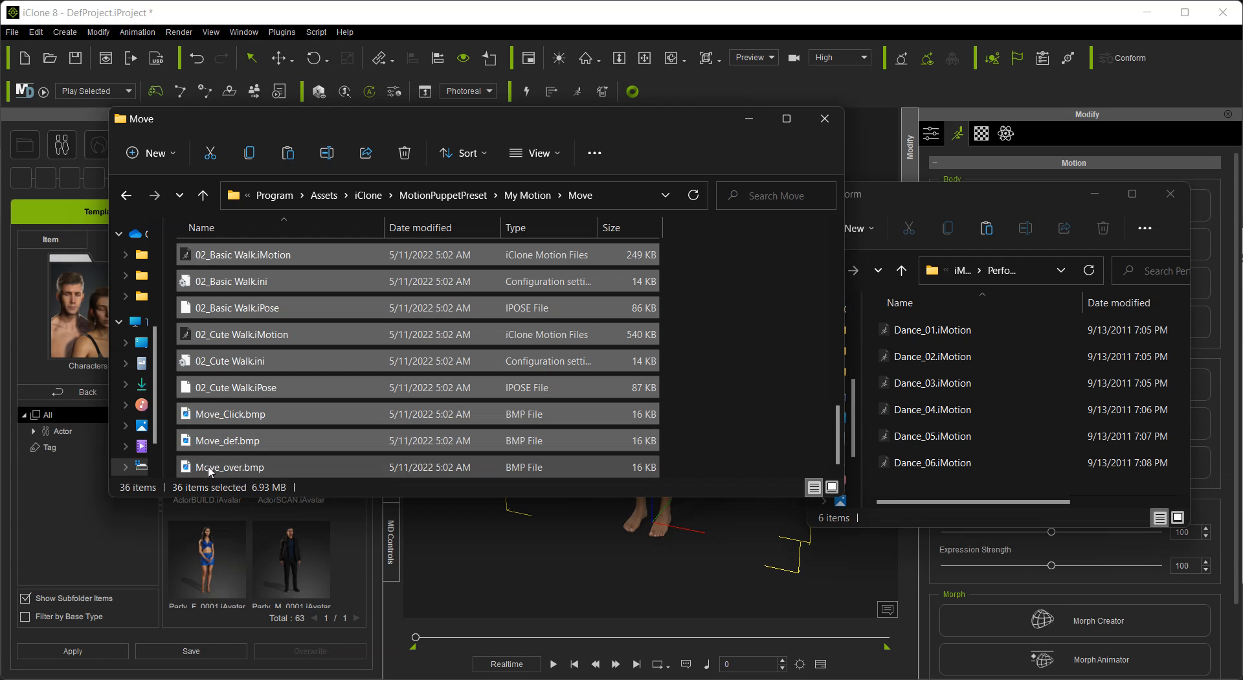
pyautogui.keyDown('ctrl'); pyautogui.click(220, 441); pyautogui.keyUp('ctrl')
pyautogui.keyDown('ctrl'); pyautogui.click(220, 421); pyautogui.keyUp('ctrl')
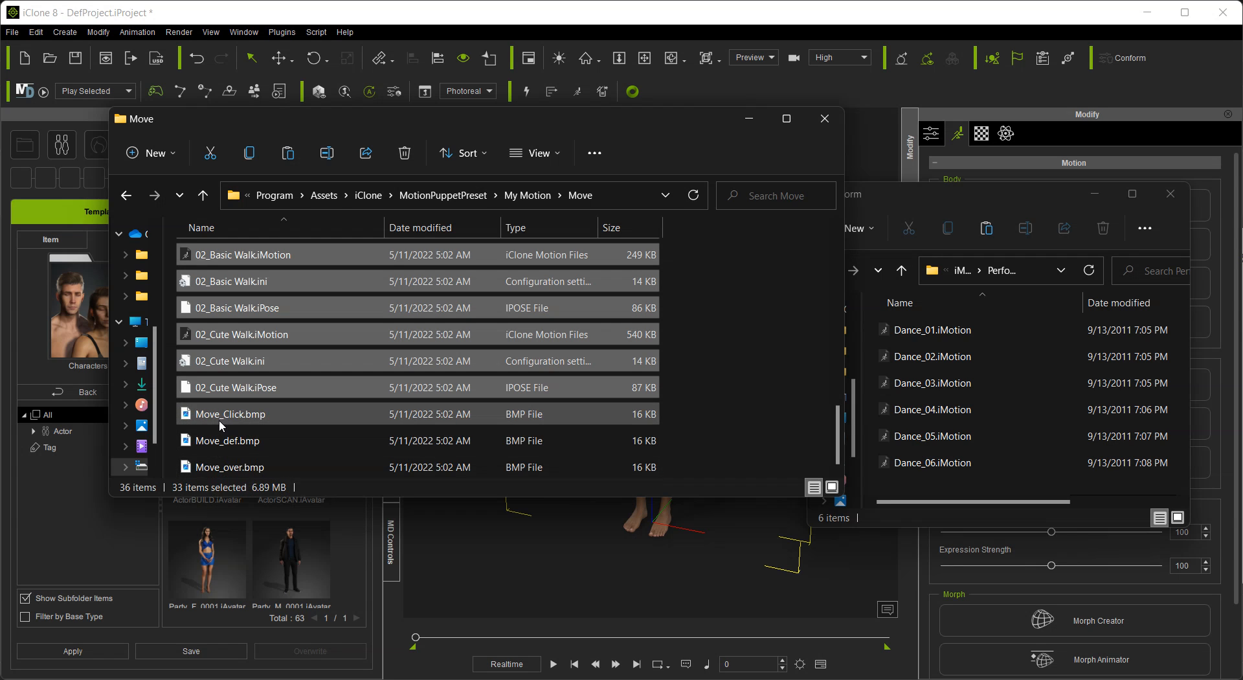
pyautogui.keyDown('ctrl'); pyautogui.click(215, 361); pyautogui.keyUp('ctrl')
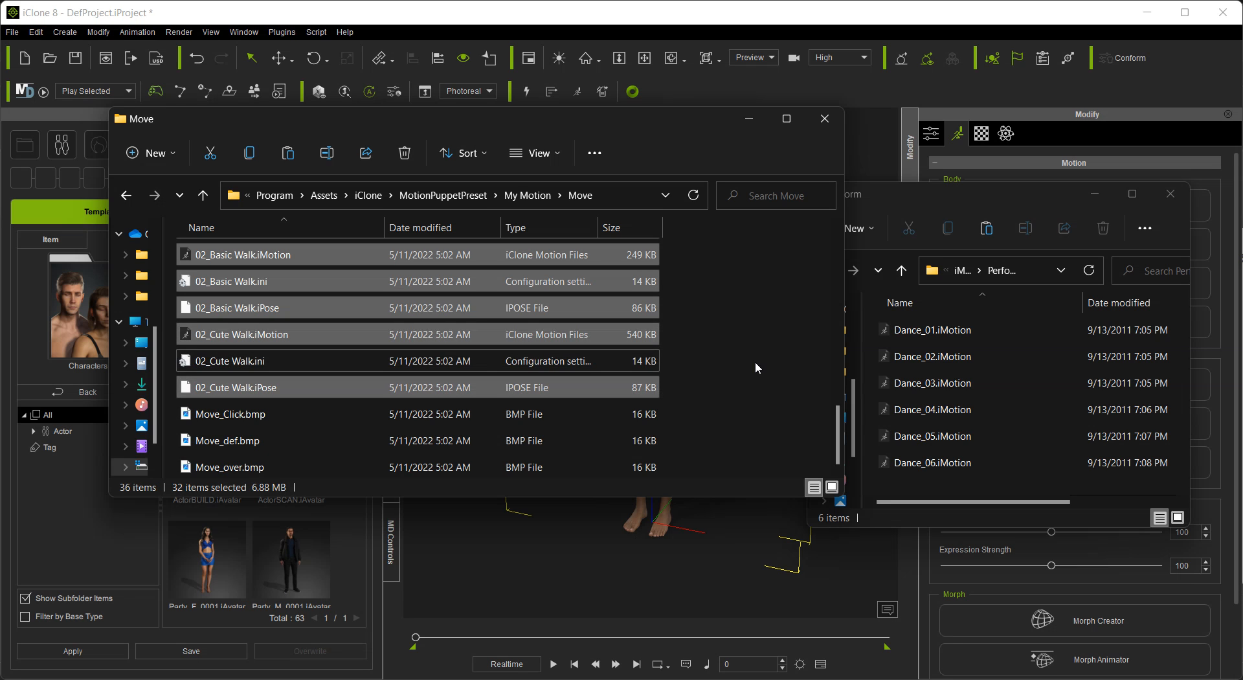
pyautogui.press('Delete')
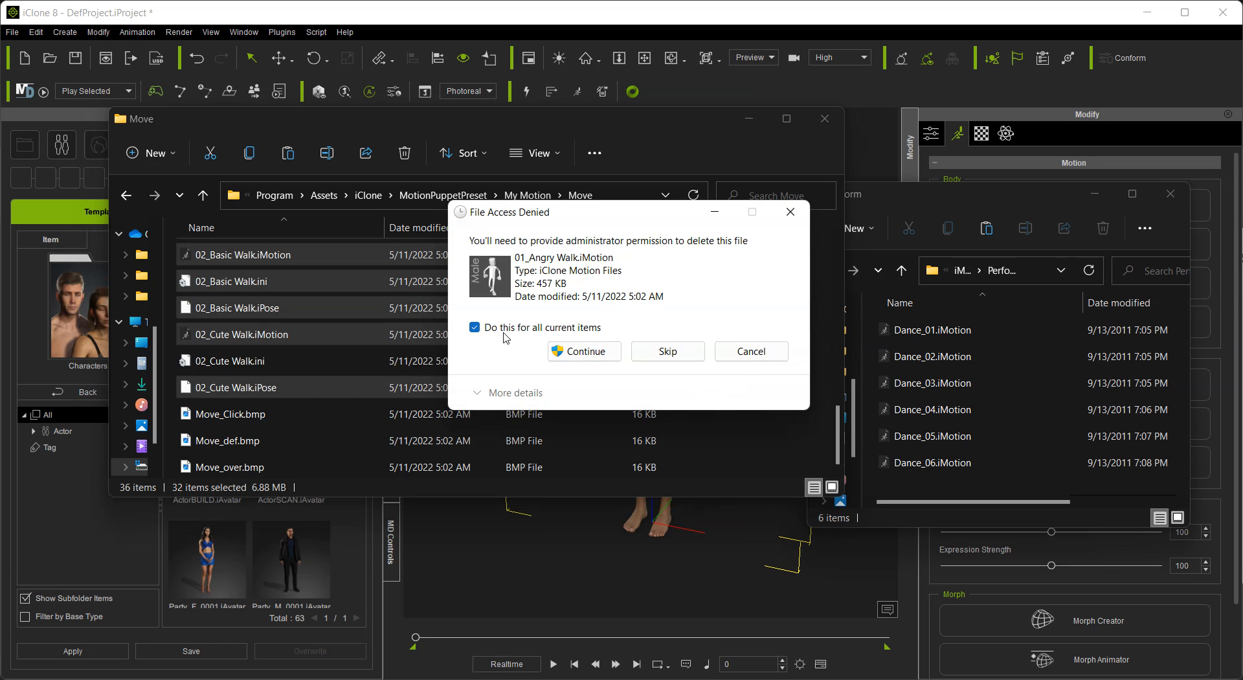
pyautogui.click(583, 353)
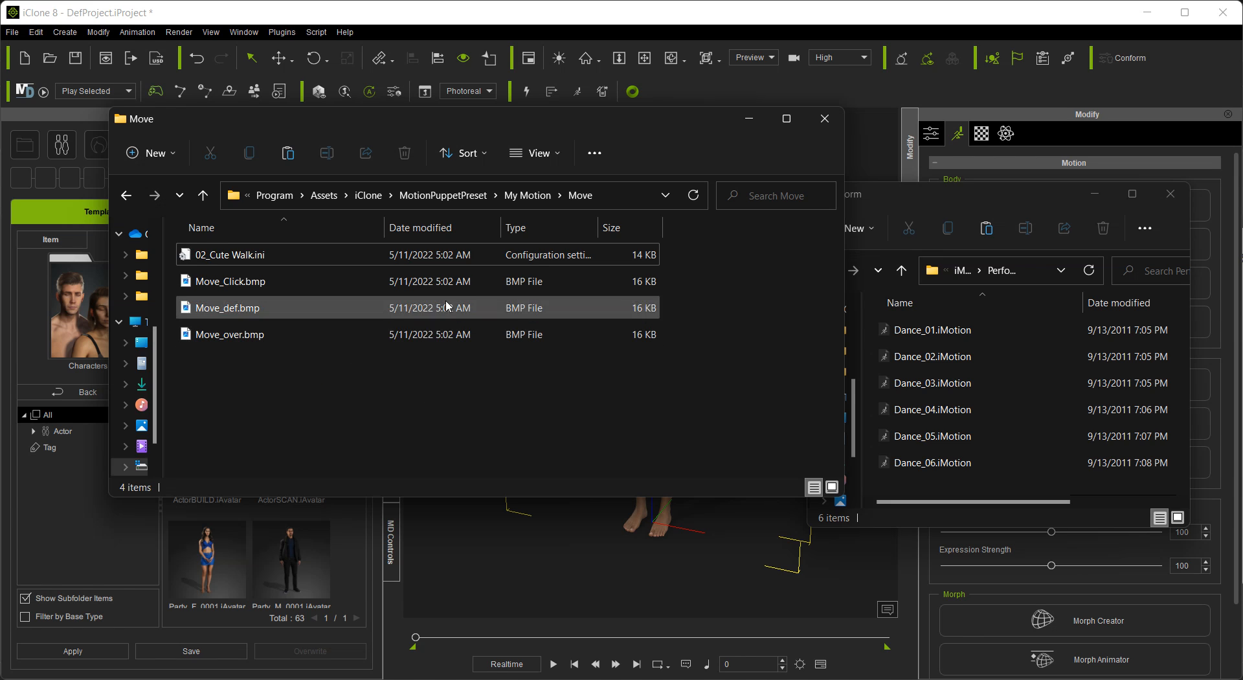
# Step: Copy Dance_01.iMotion and Dance_02.iMotion from the Perform folder into My Motion's Move folder, granting administrator permission
pyautogui.click(934, 190)
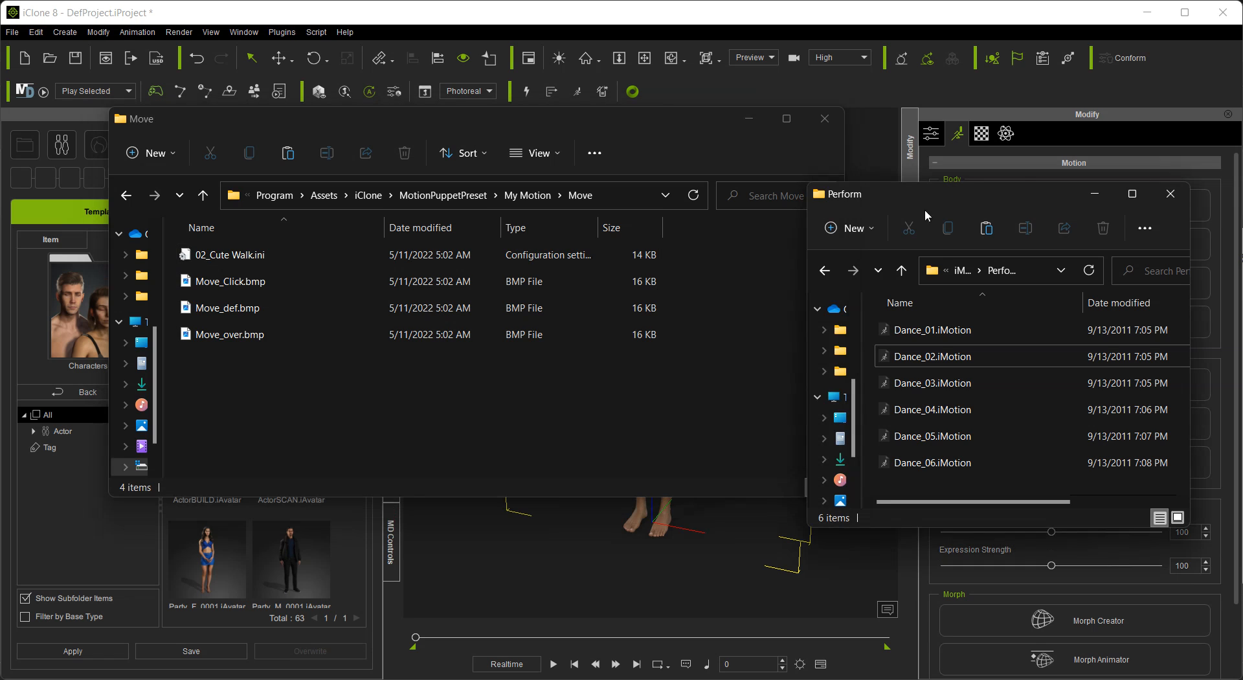
pyautogui.click(934, 335)
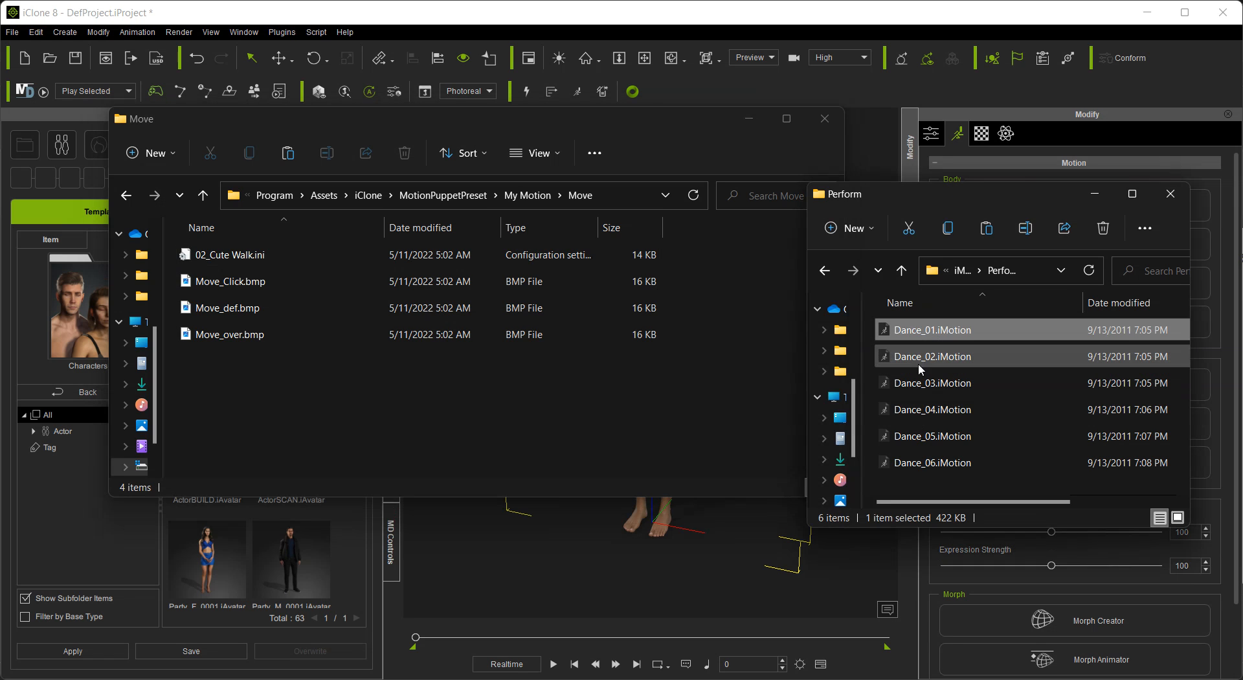
pyautogui.keyDown('ctrl'); pyautogui.click(925, 361); pyautogui.keyUp('ctrl')
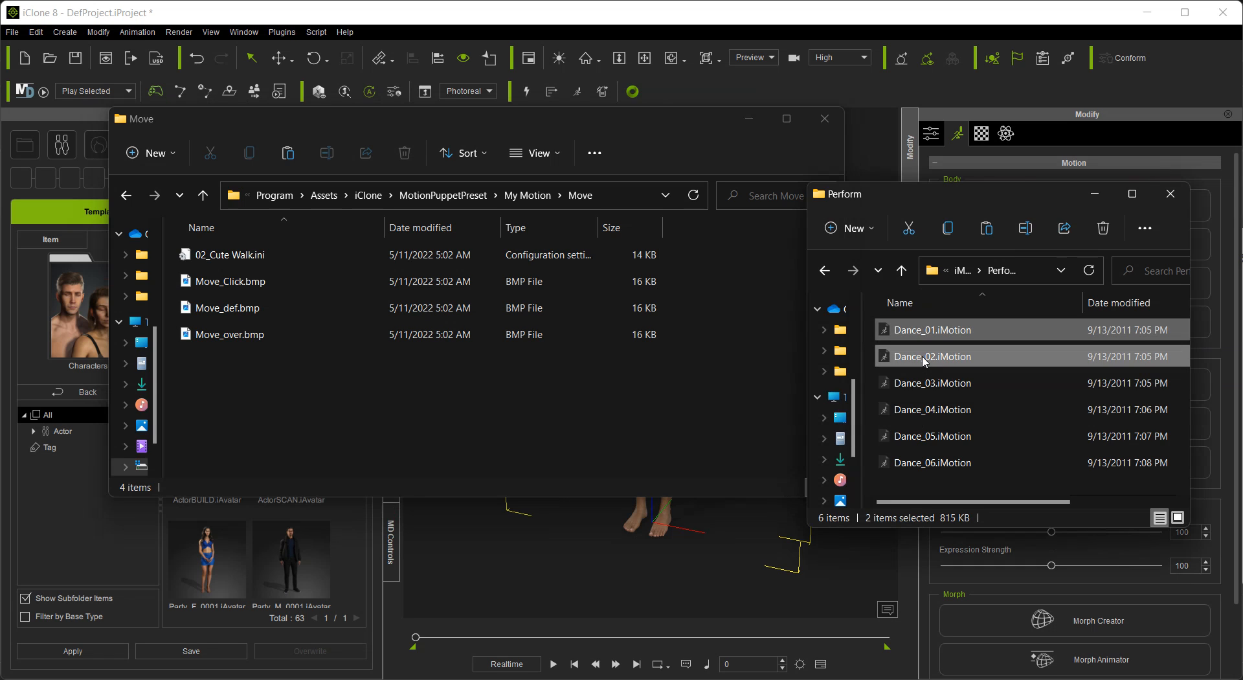
pyautogui.click(432, 397)
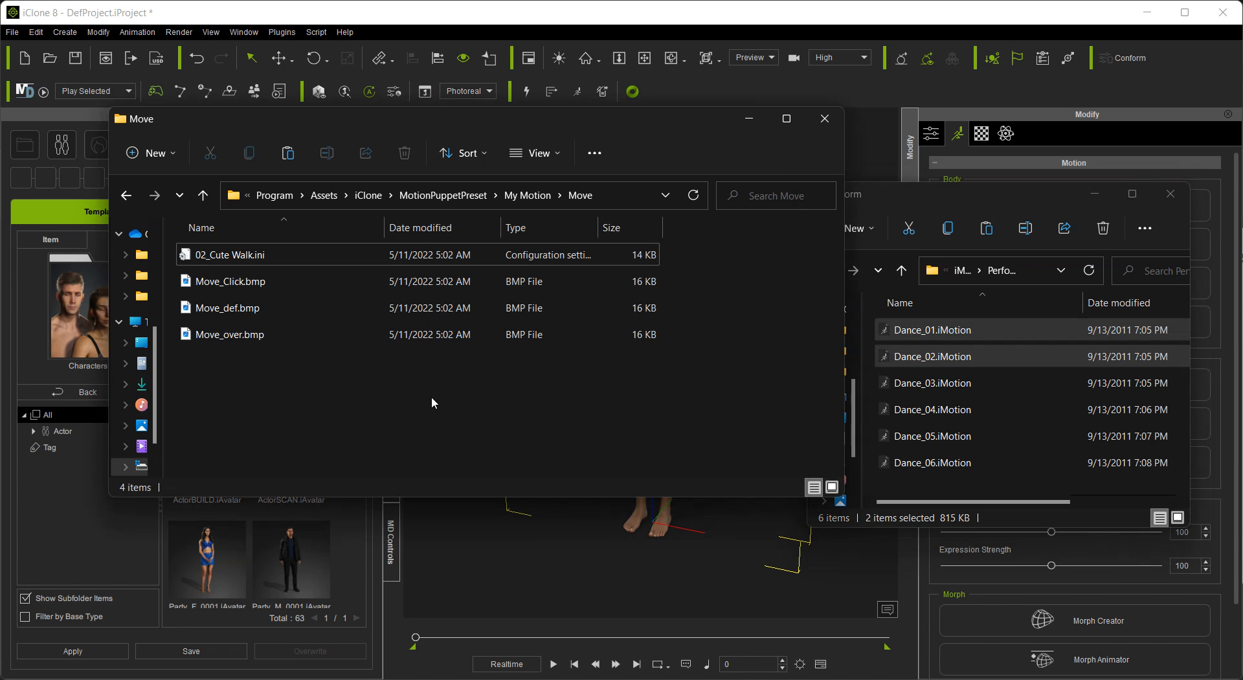
pyautogui.hotkey('ctrl', 'v')
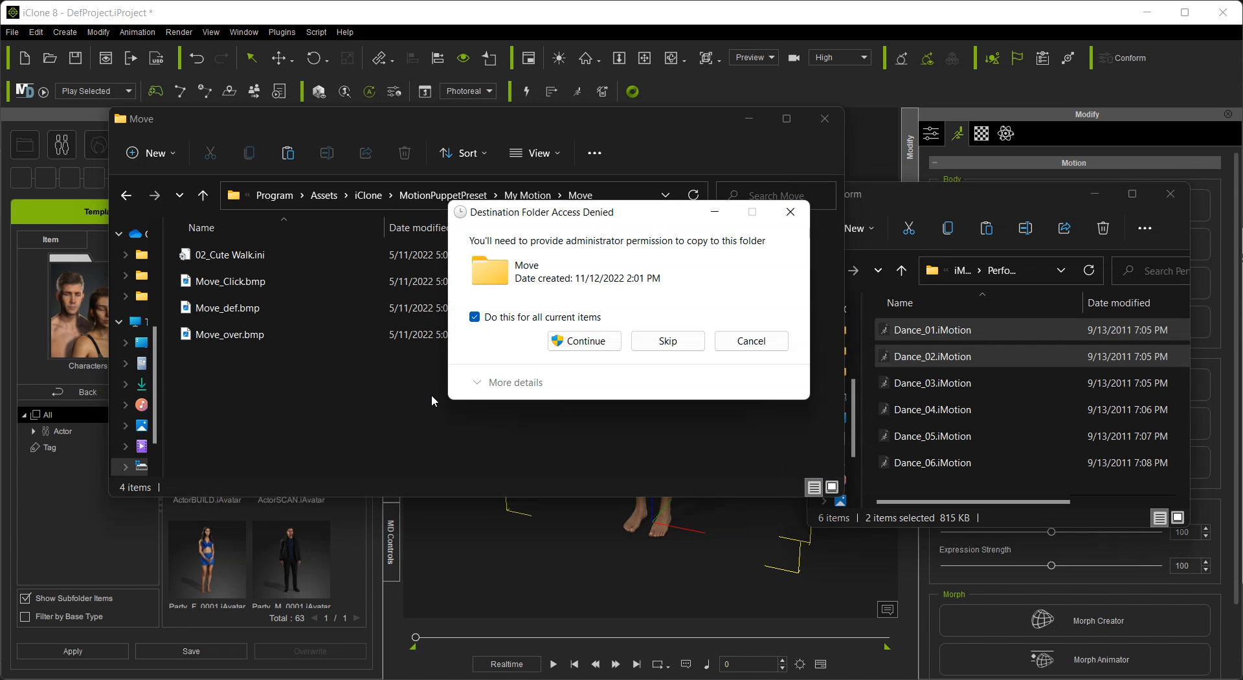
pyautogui.click(567, 339)
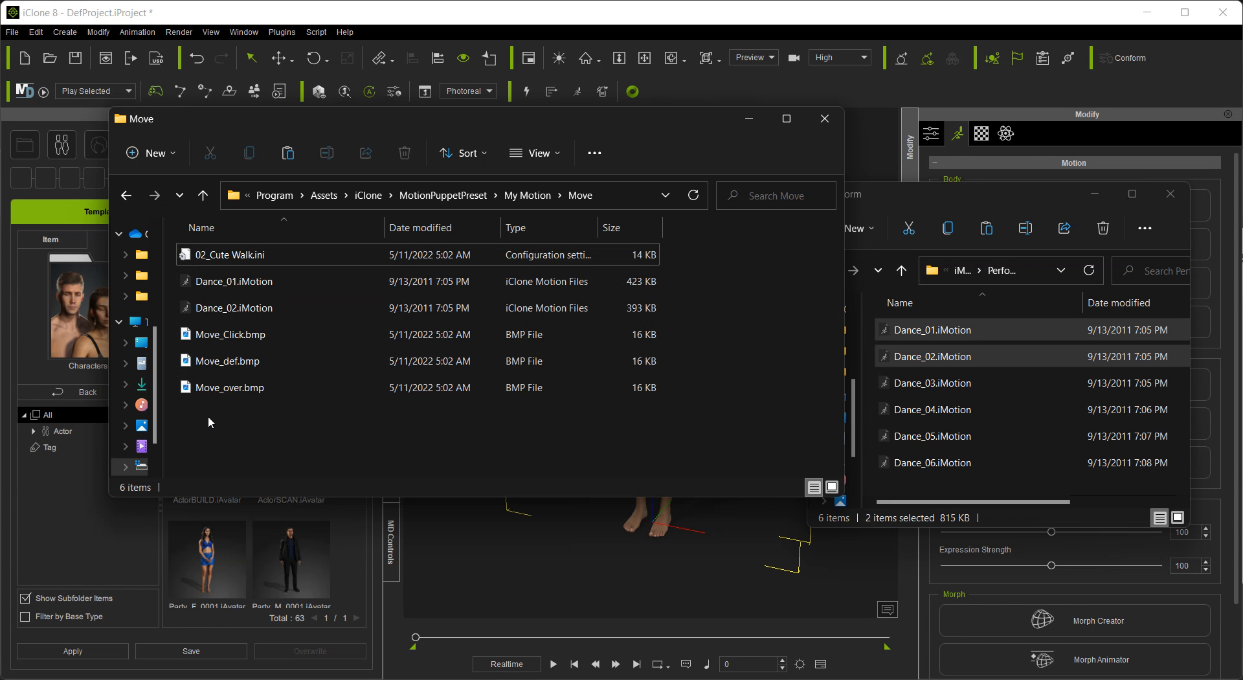
# Step: Duplicate 02_Cute Walk.ini within the Move folder, granting administrator permission
pyautogui.click(207, 254)
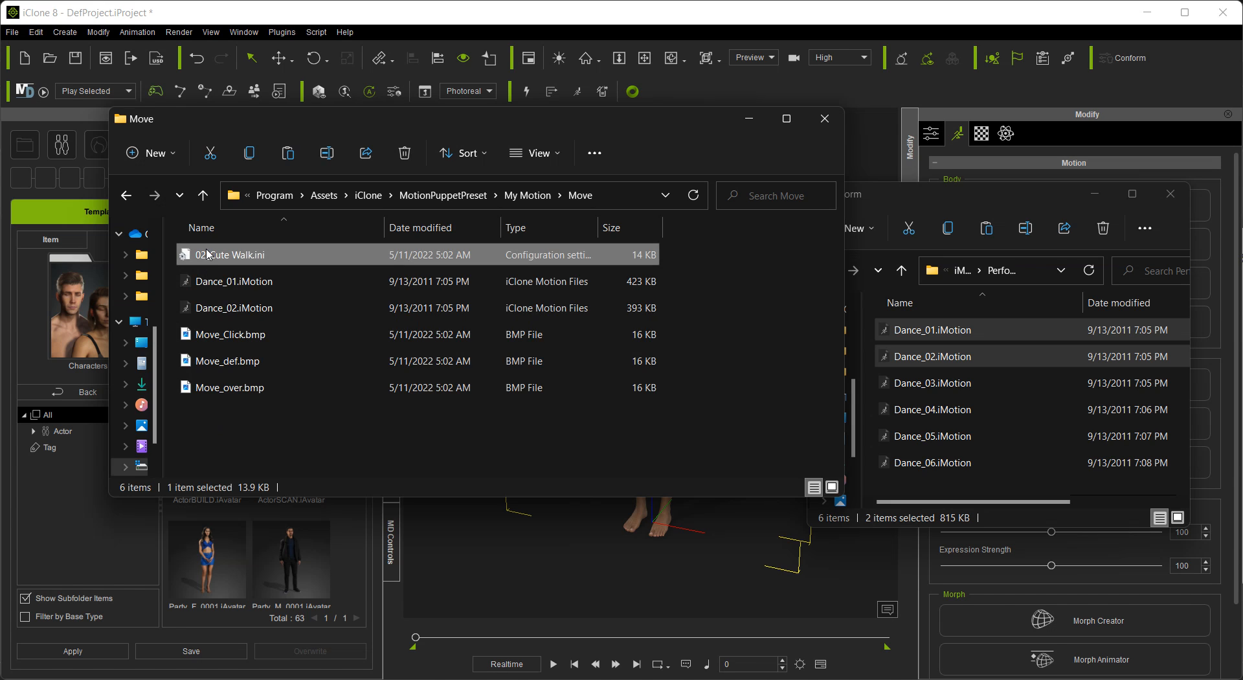
pyautogui.hotkey('ctrl', 'v')
pyautogui.click(586, 310)
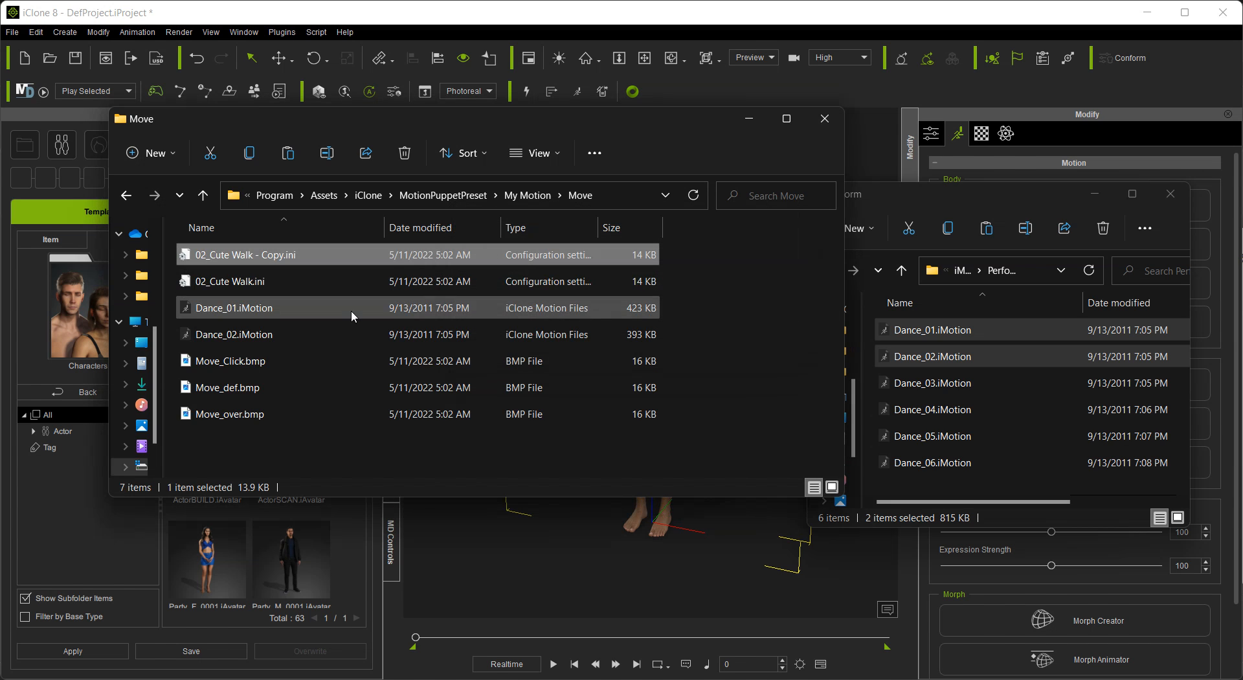
# Step: Rename 02_Cute Walk - Copy.ini as Dance_01.ini, reusing the base name of Dance_01.iMotion
pyautogui.click(208, 316)
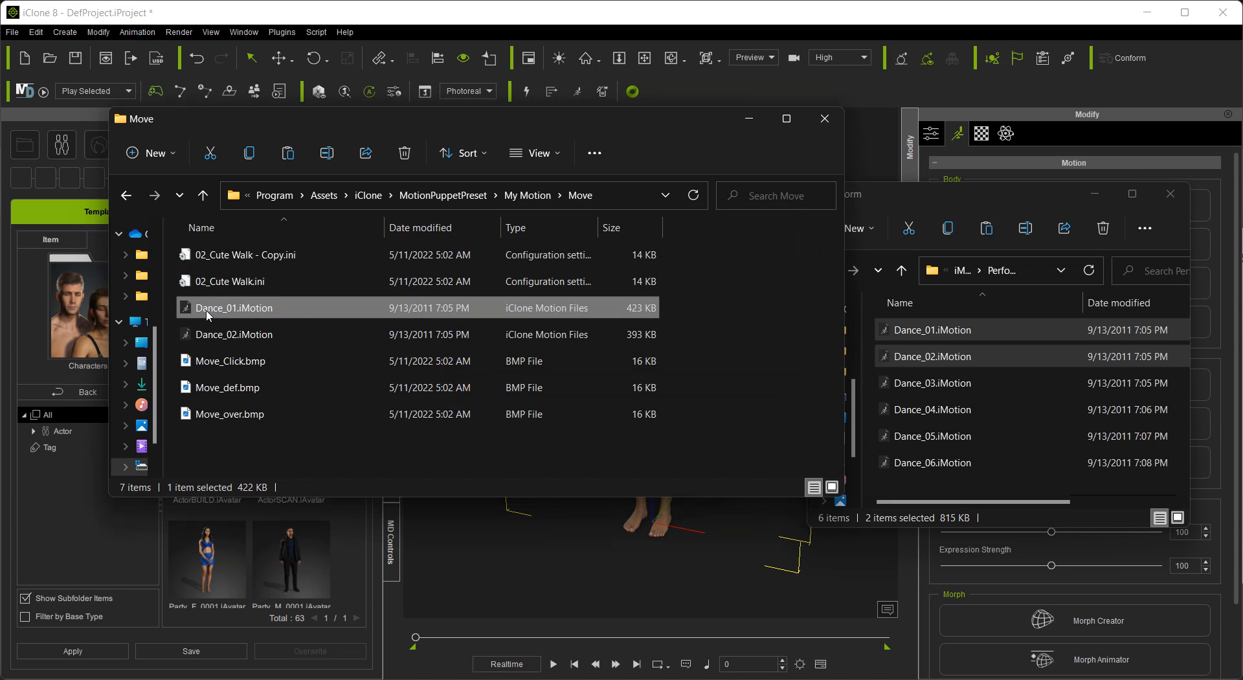
pyautogui.click(209, 314)
pyautogui.hotkey('ctrl', 'c')
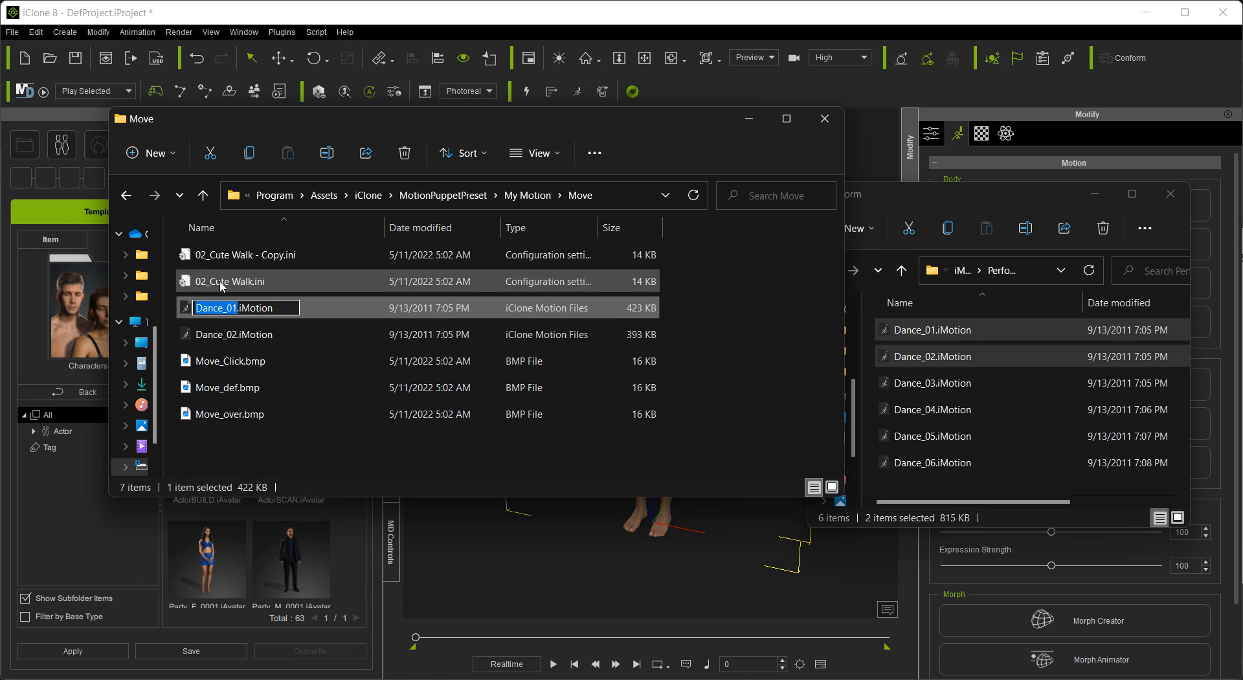
pyautogui.click(225, 257)
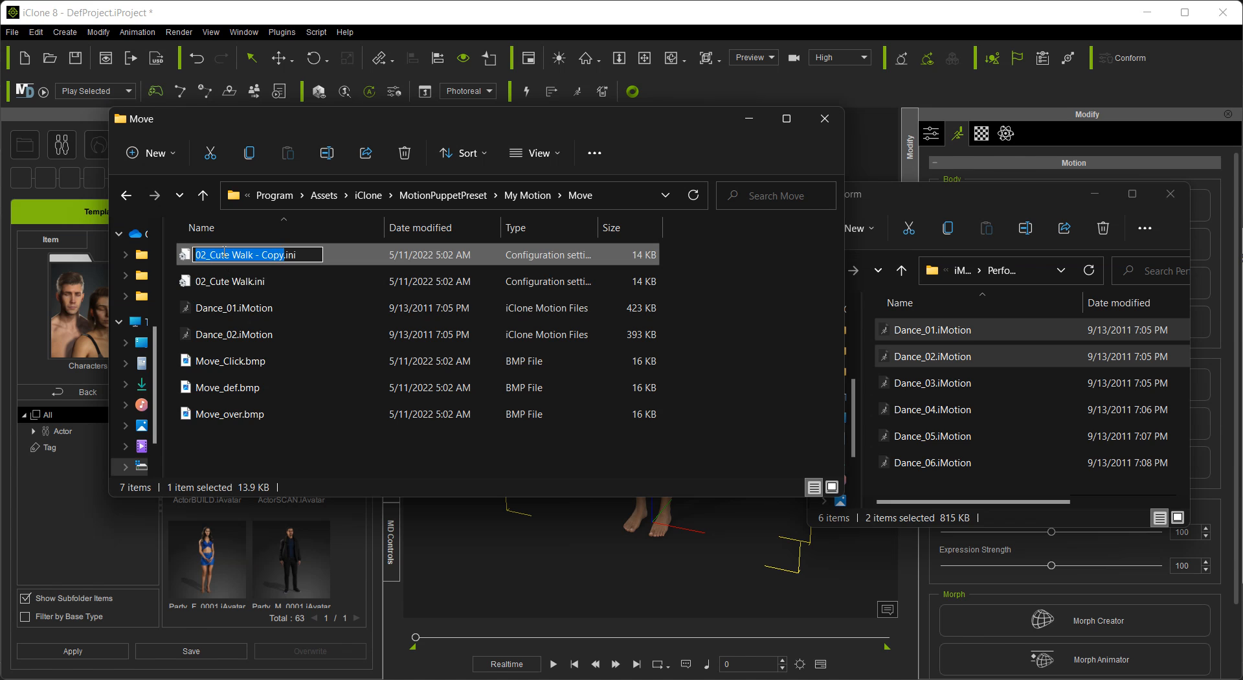
pyautogui.hotkey('ctrl', 'v')
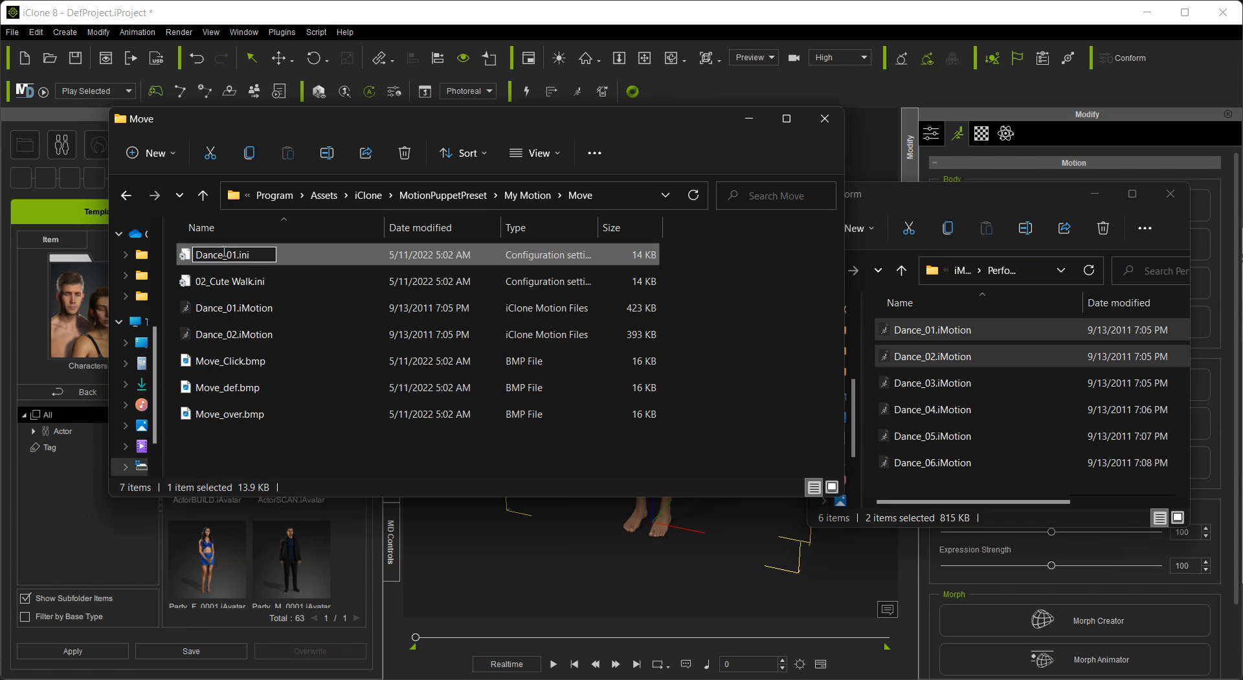
pyautogui.press('Return')
pyautogui.press('Return')
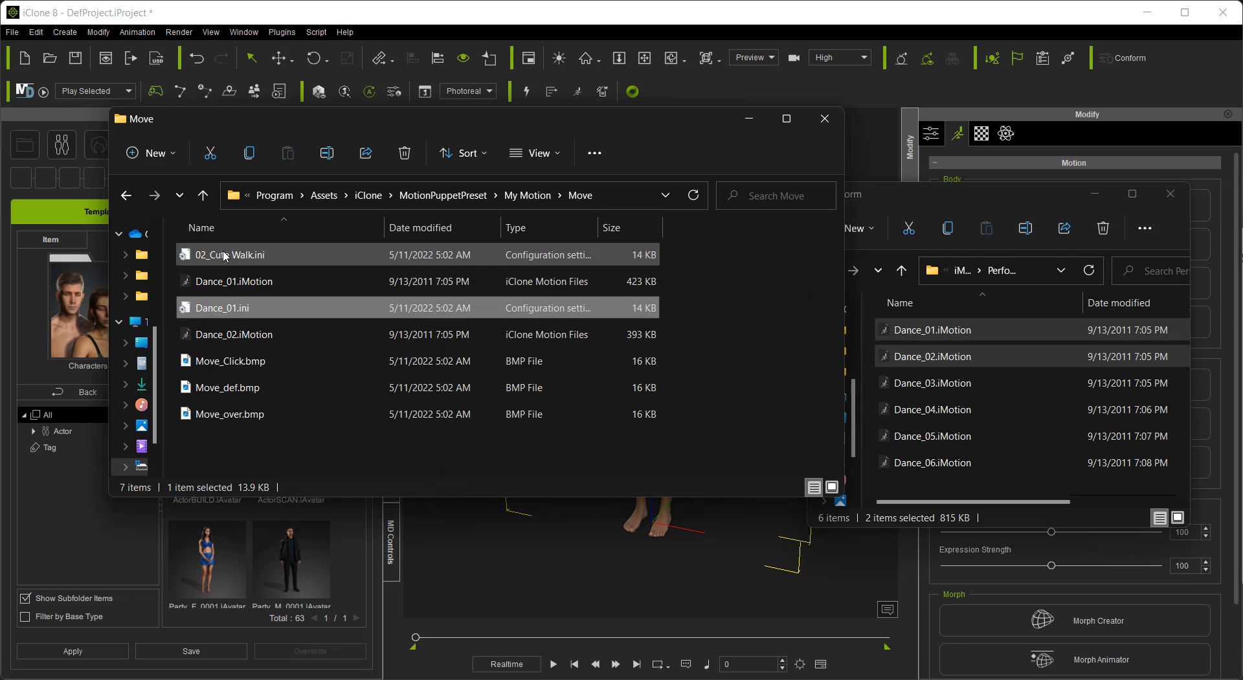
# Step: Rename 02_Cute Walk.ini as Dance_02.ini, reusing the base name of Dance_02.iMotion
pyautogui.click(205, 336)
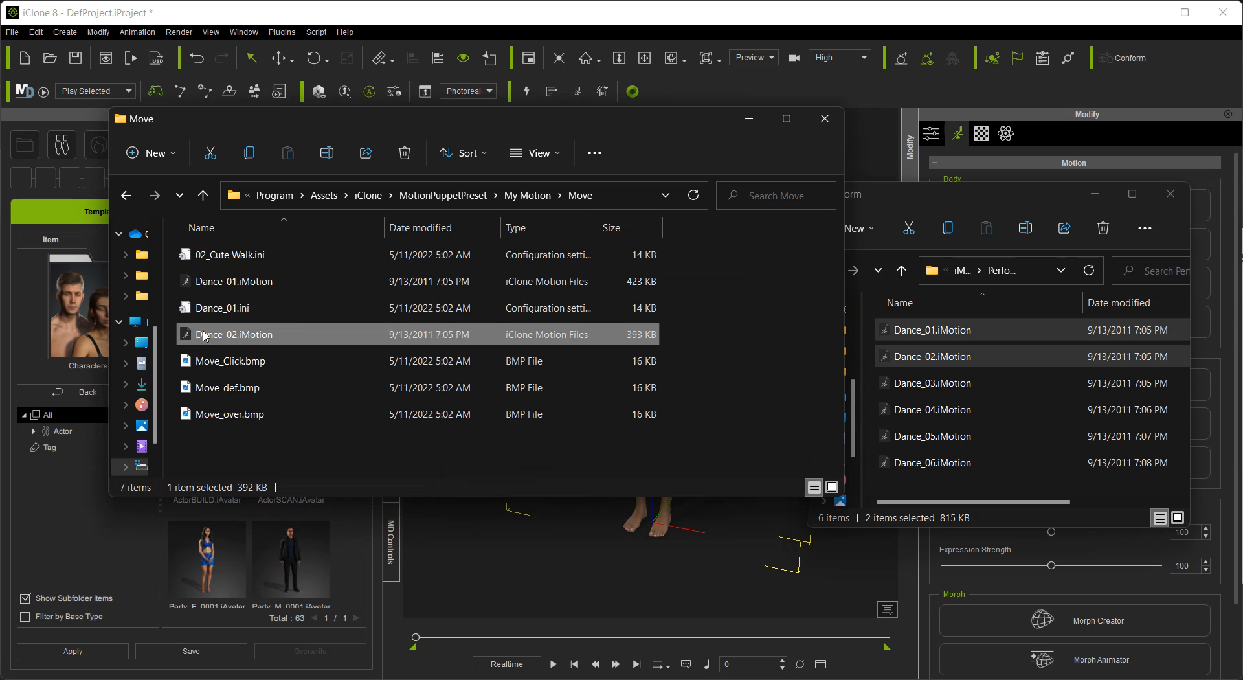
pyautogui.click(204, 334)
pyautogui.hotkey('ctrl', 'c')
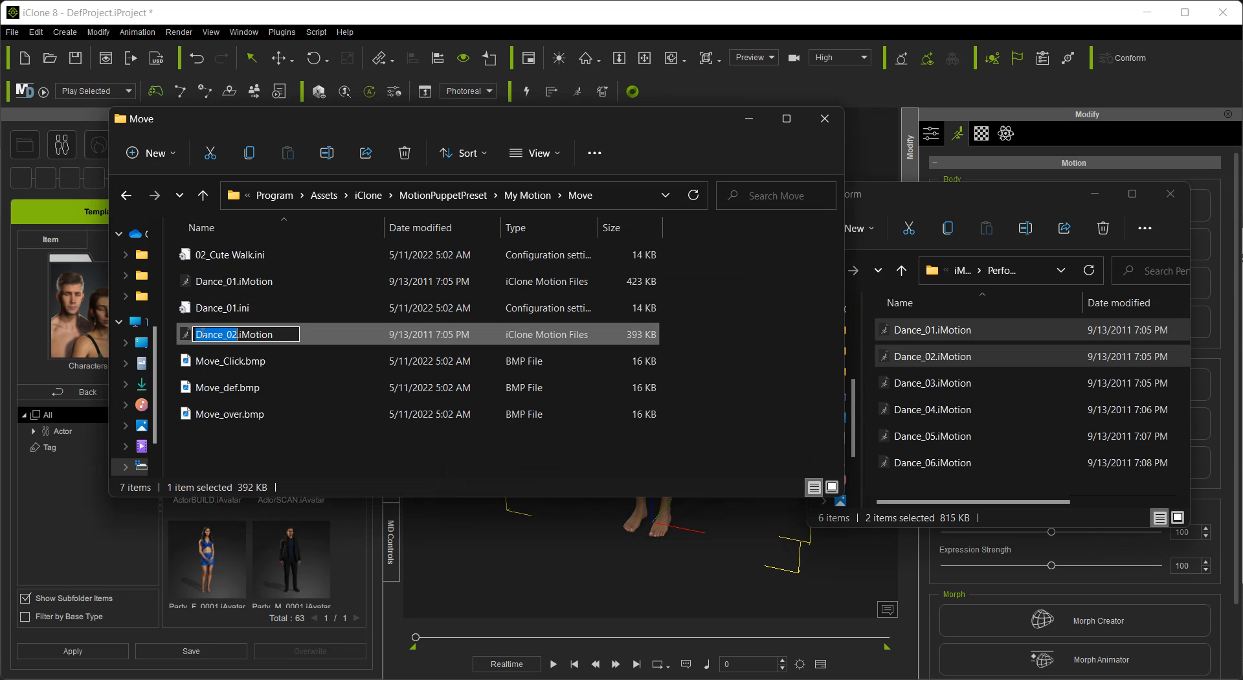
pyautogui.click(228, 255)
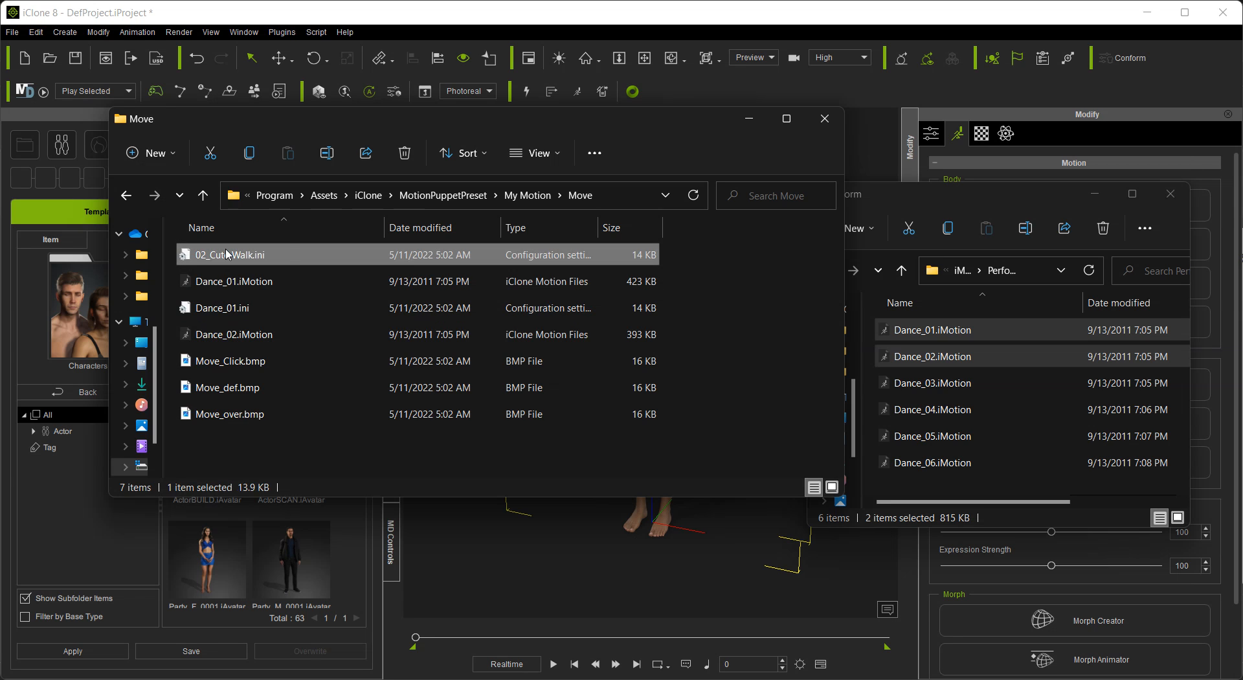
pyautogui.click(228, 255)
pyautogui.hotkey('ctrl', 'v')
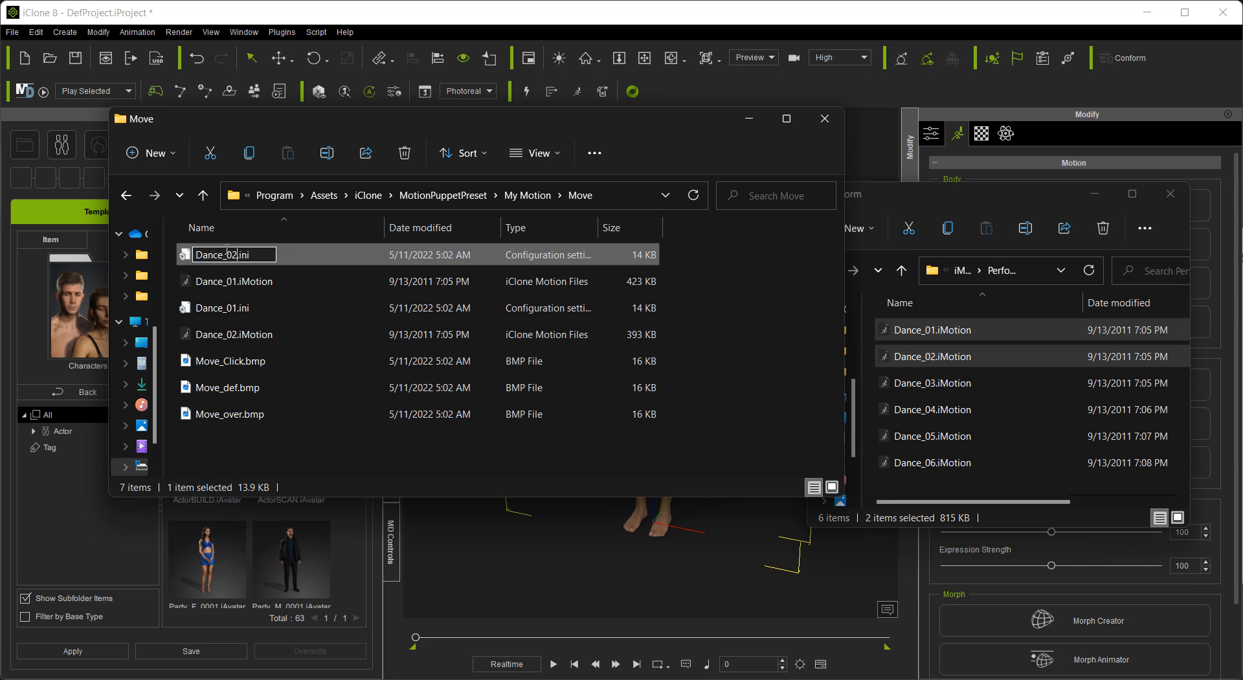
pyautogui.press('Return')
pyautogui.press('Return')
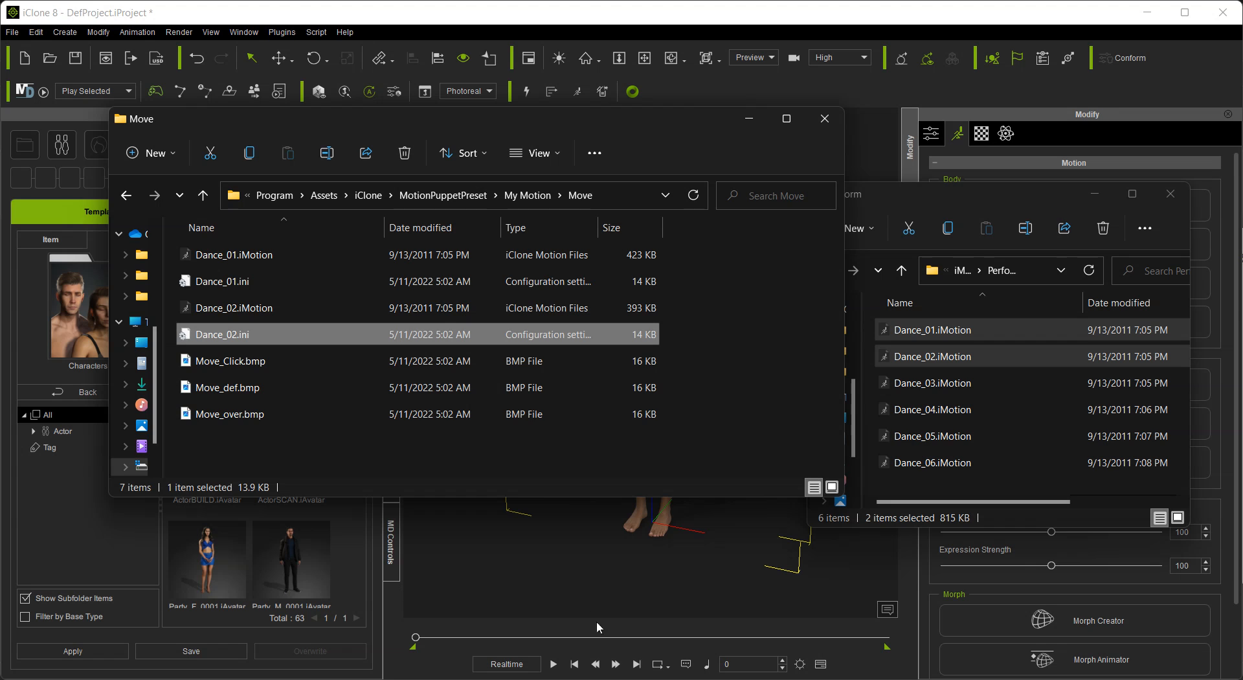
# Step: Switch to iClone 8 and close it, discarding the current project without saving
pyautogui.click(667, 580)
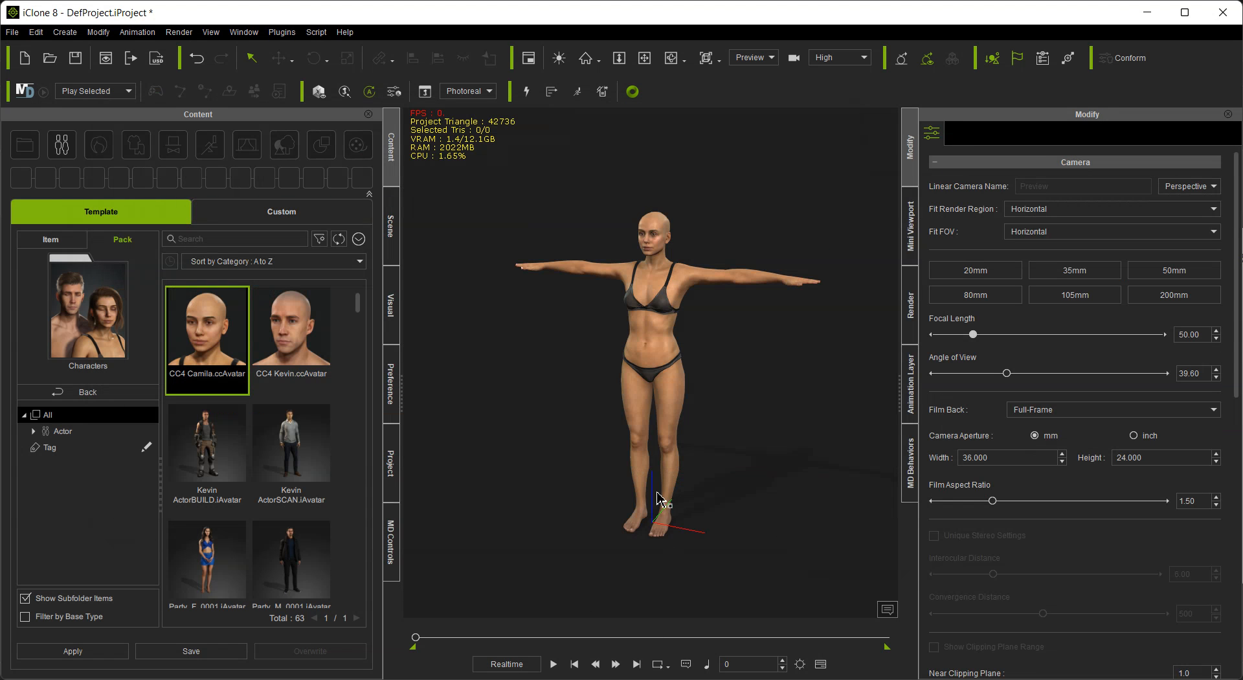
pyautogui.click(1223, 12)
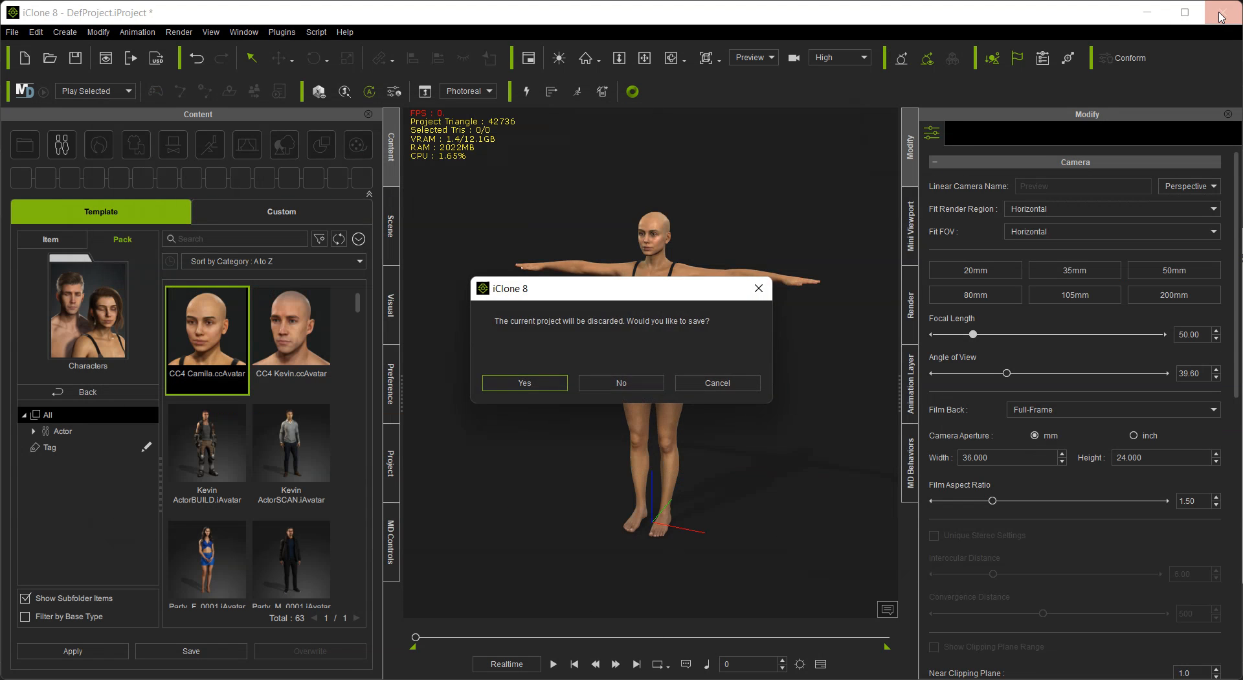
pyautogui.click(621, 383)
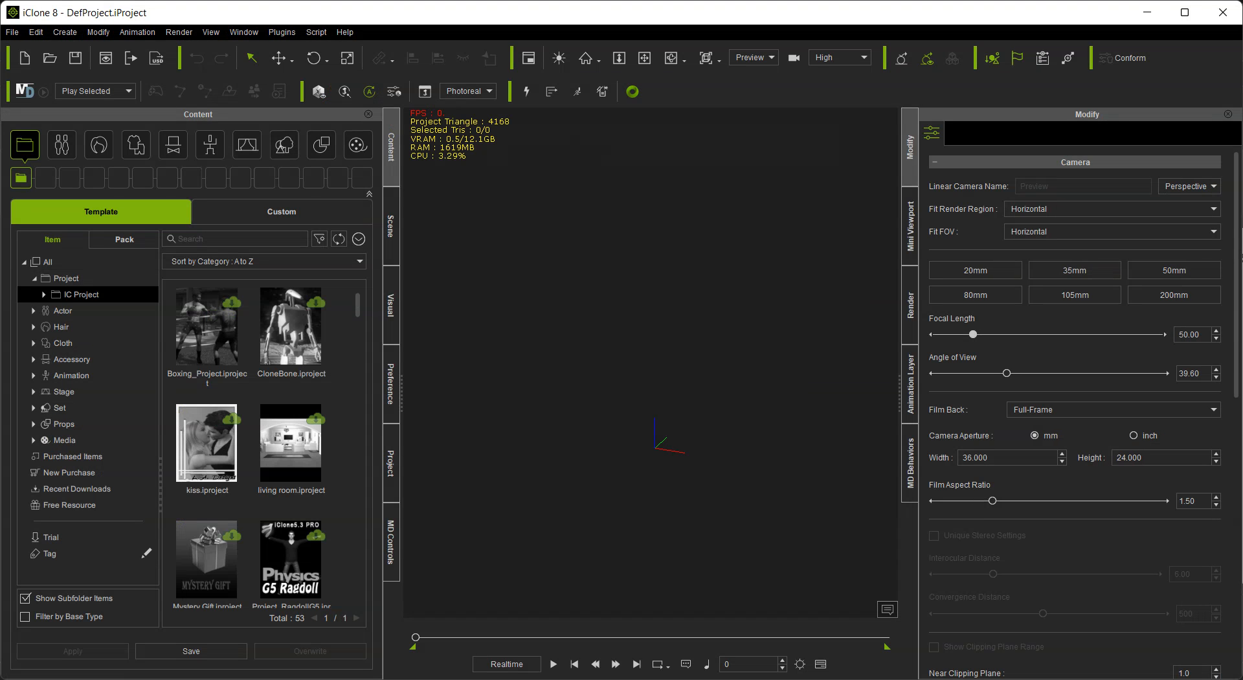
# Step: Load the CC4 Camila avatar from the Characters template pack into the empty scene
pyautogui.click(124, 241)
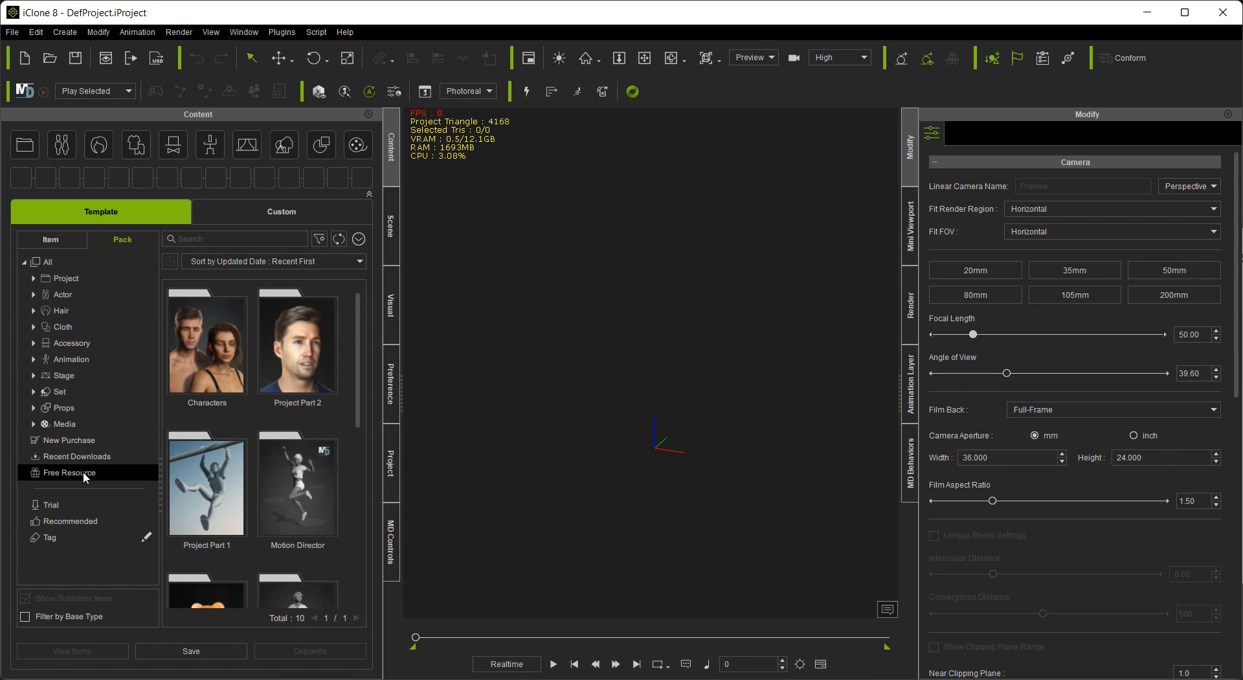
pyautogui.doubleClick(213, 350)
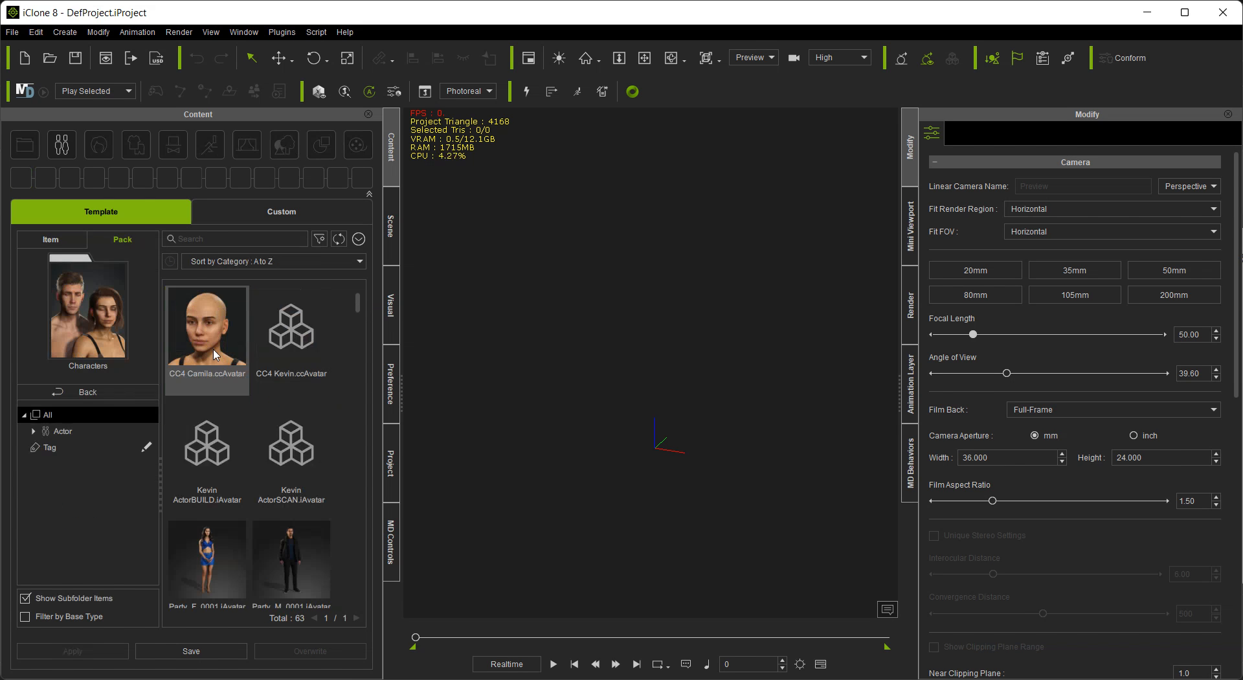
pyautogui.doubleClick(215, 323)
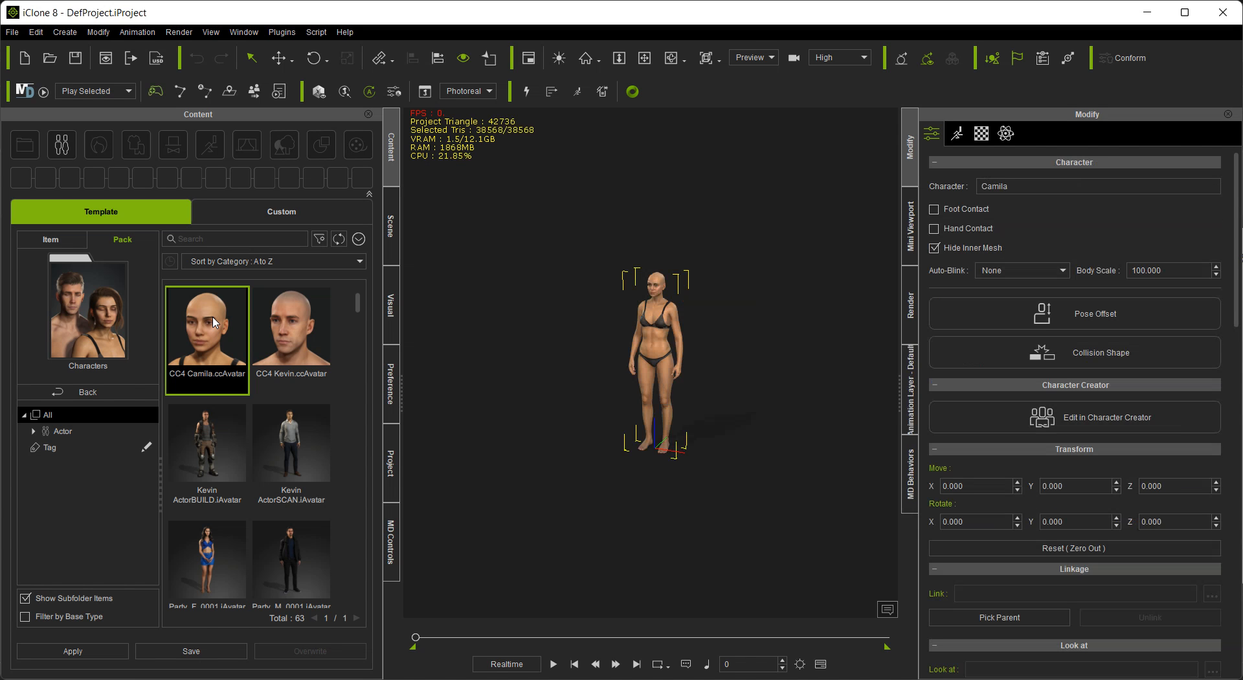
pyautogui.scroll(2, 706, 382)
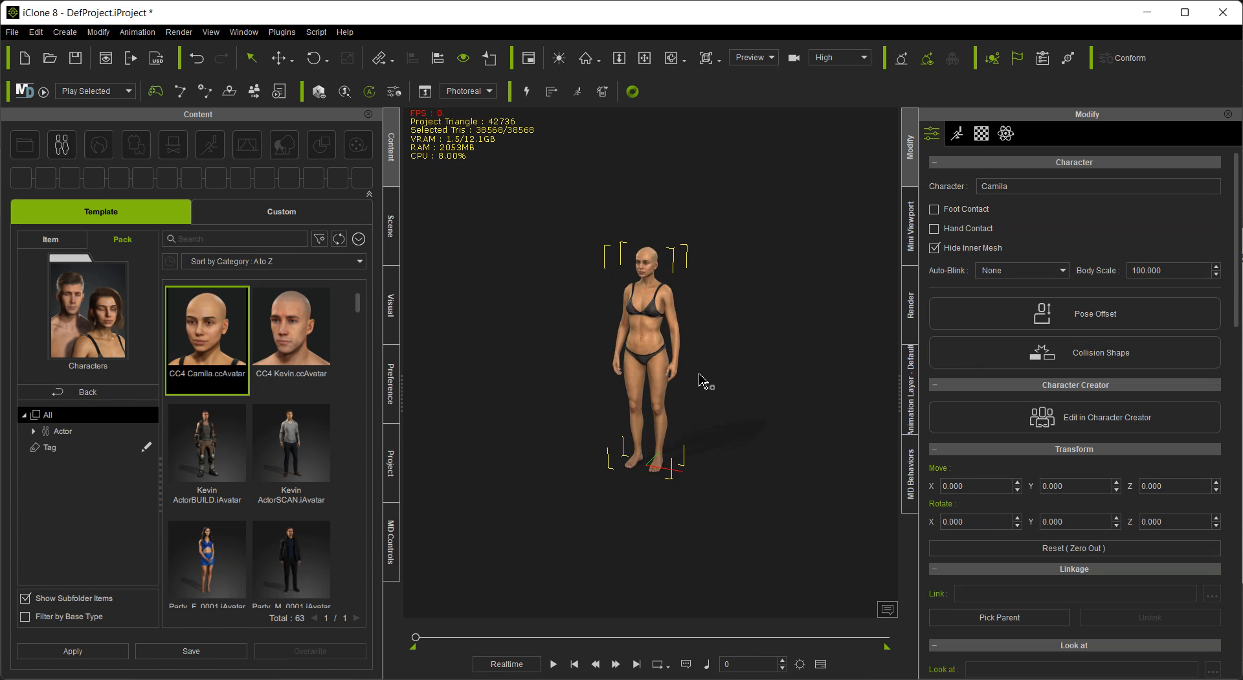
pyautogui.scroll(3, 629, 312)
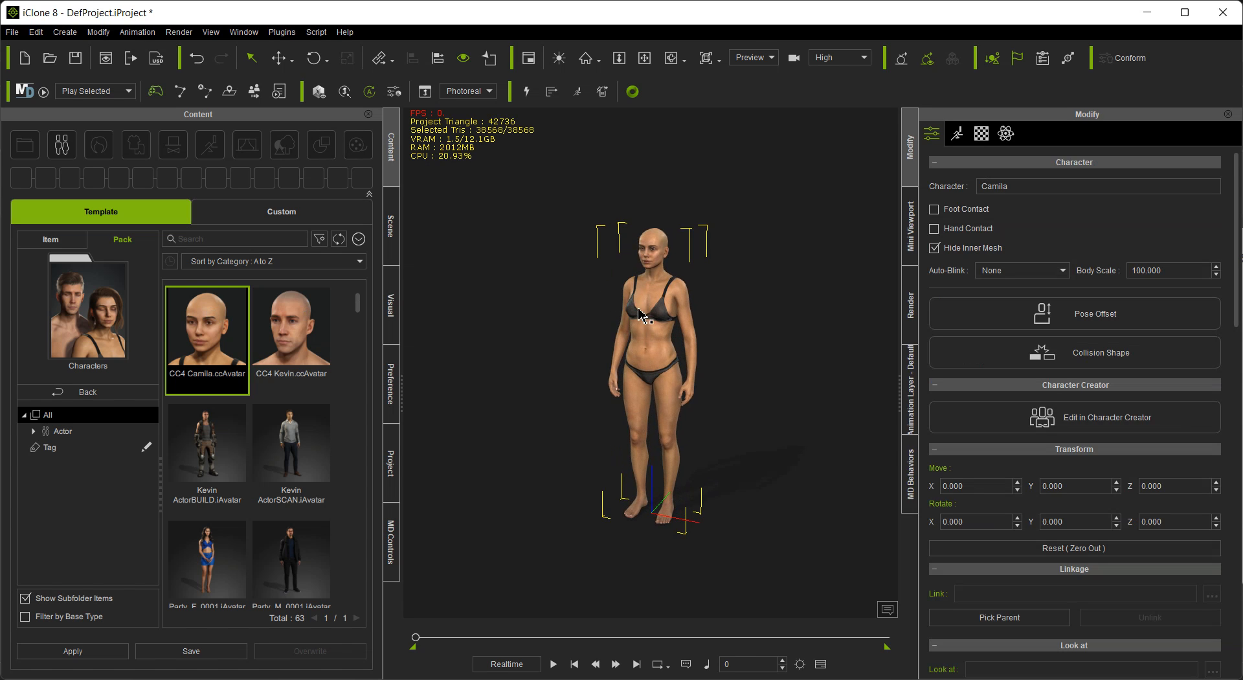
pyautogui.scroll(1, 686, 326)
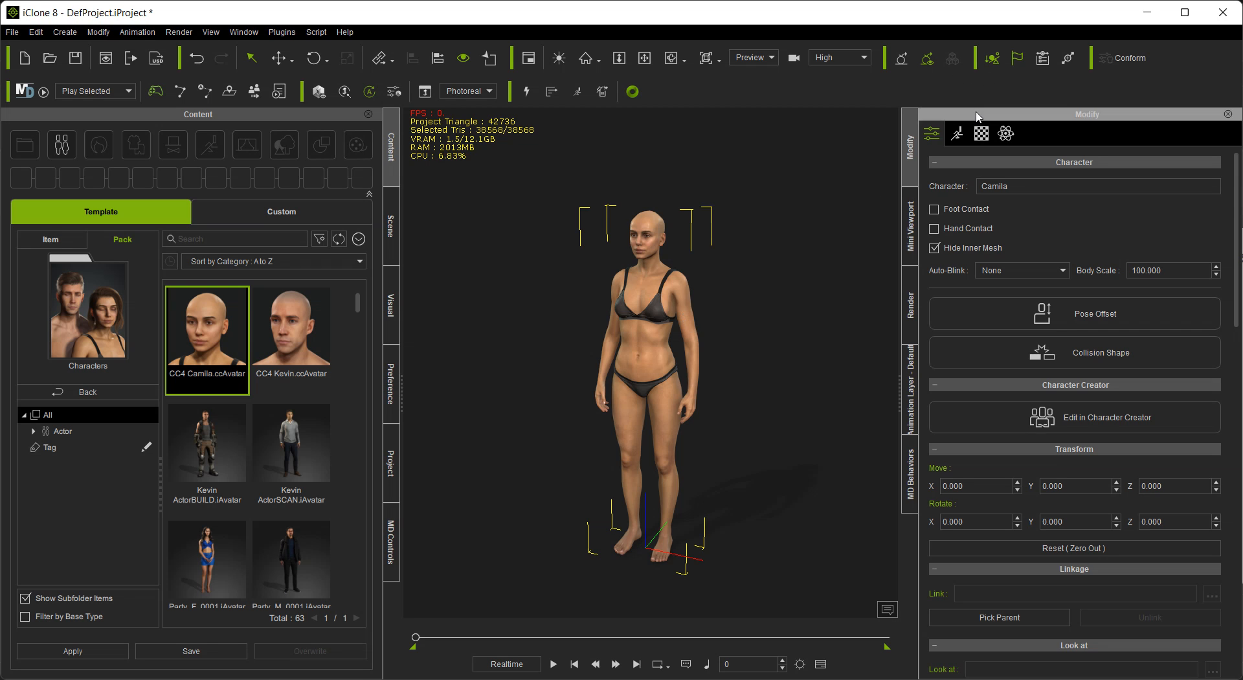
# Step: Open Motion Puppet for the avatar and set its body profile to My Motion
pyautogui.click(957, 134)
pyautogui.click(1012, 208)
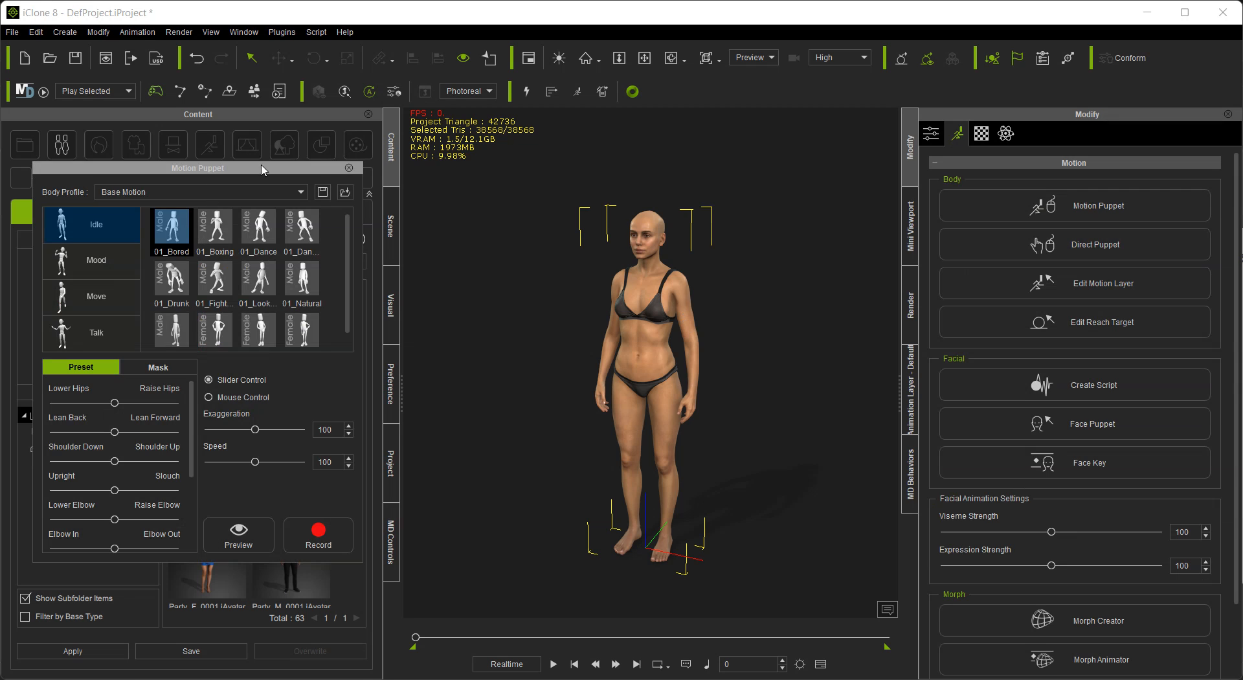
pyautogui.moveTo(262, 170)
pyautogui.mouseDown()
pyautogui.moveTo(300, 91)
pyautogui.moveTo(272, 114)
pyautogui.moveTo(273, 156)
pyautogui.mouseUp()
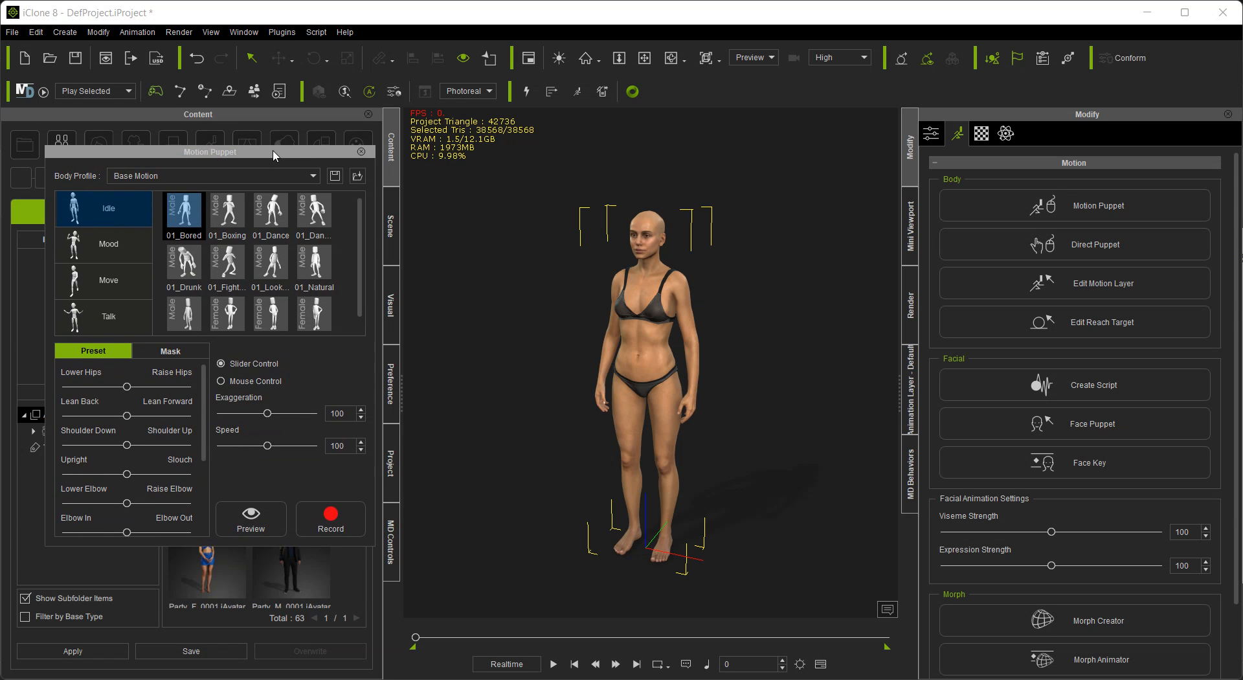
pyautogui.click(210, 177)
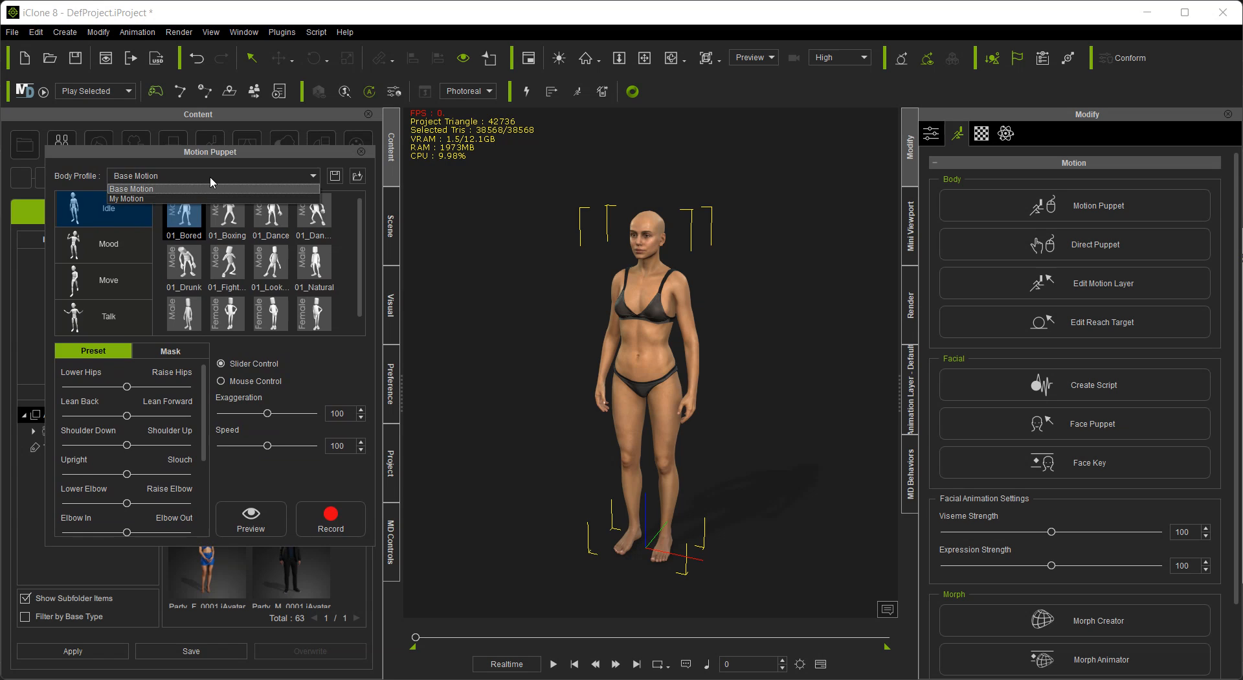
pyautogui.click(161, 197)
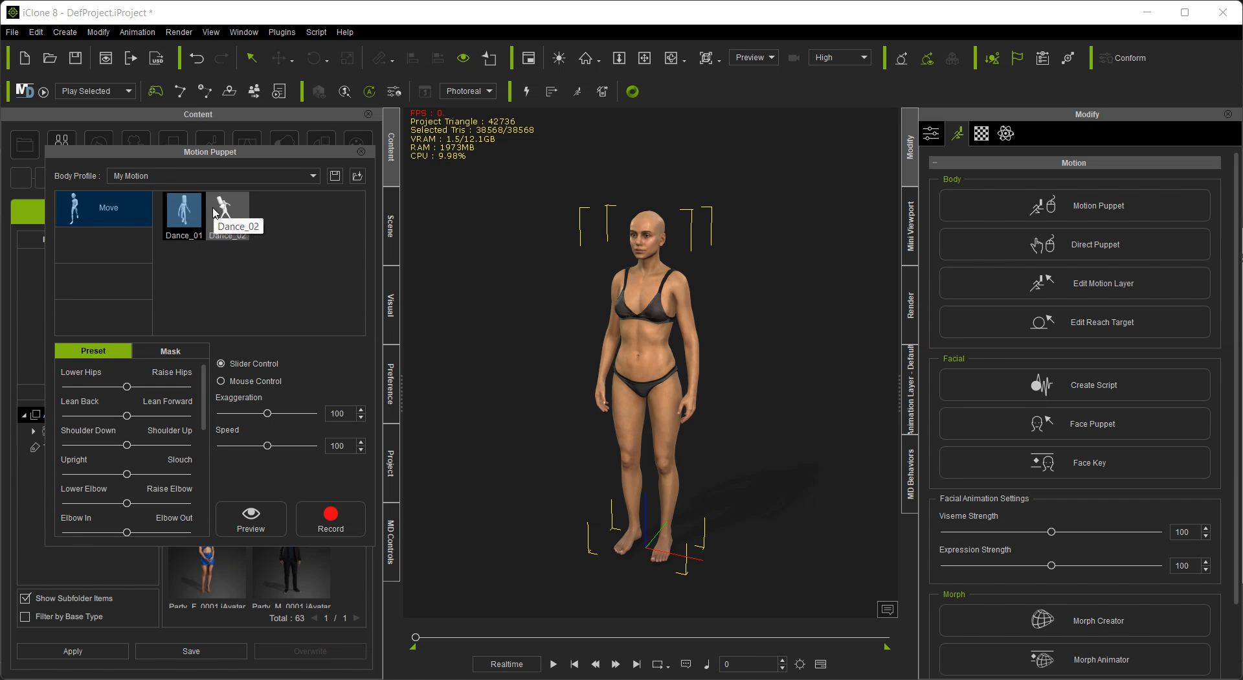
# Step: Preview the Dance_01 motion on the avatar in Motion Puppet, stopping playback after a few seconds
pyautogui.click(199, 228)
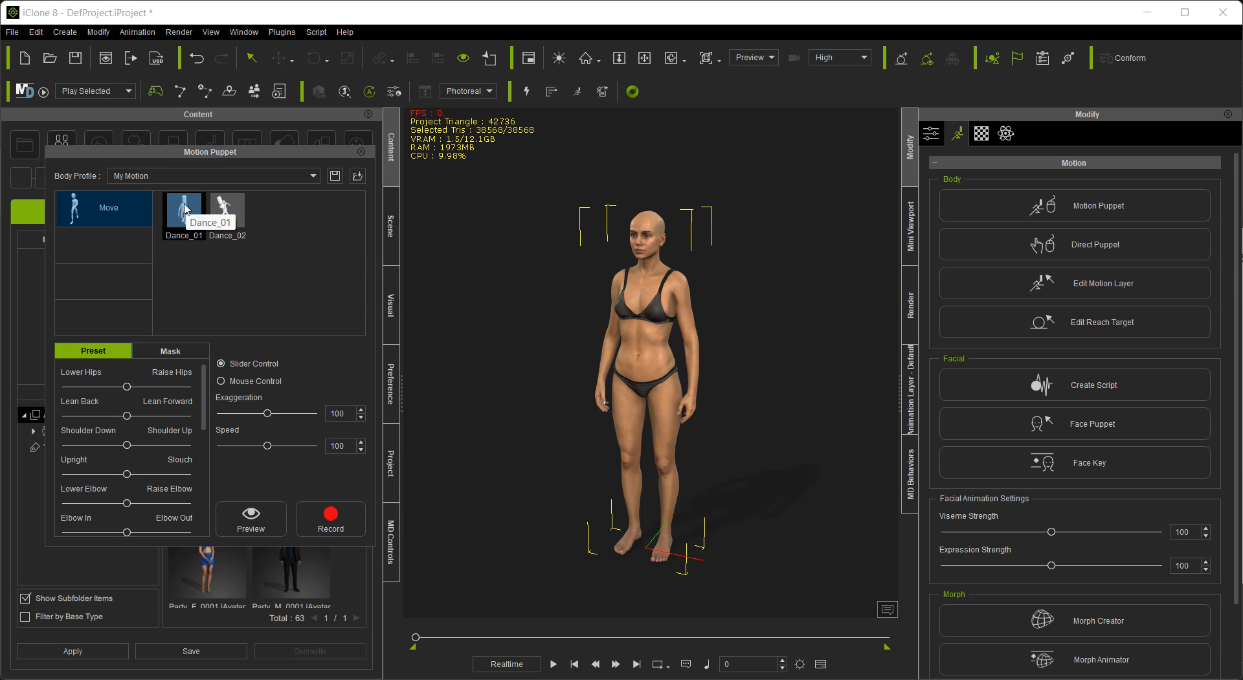
pyautogui.click(252, 516)
pyautogui.press('space')
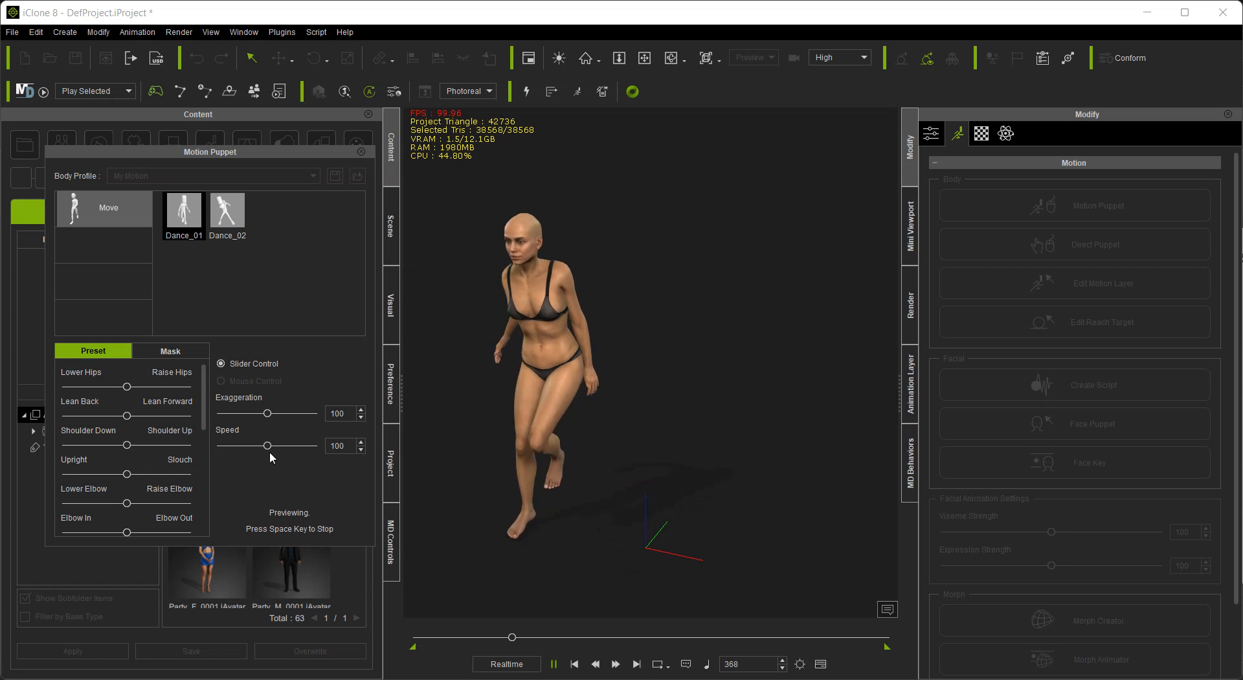
pyautogui.press('space')
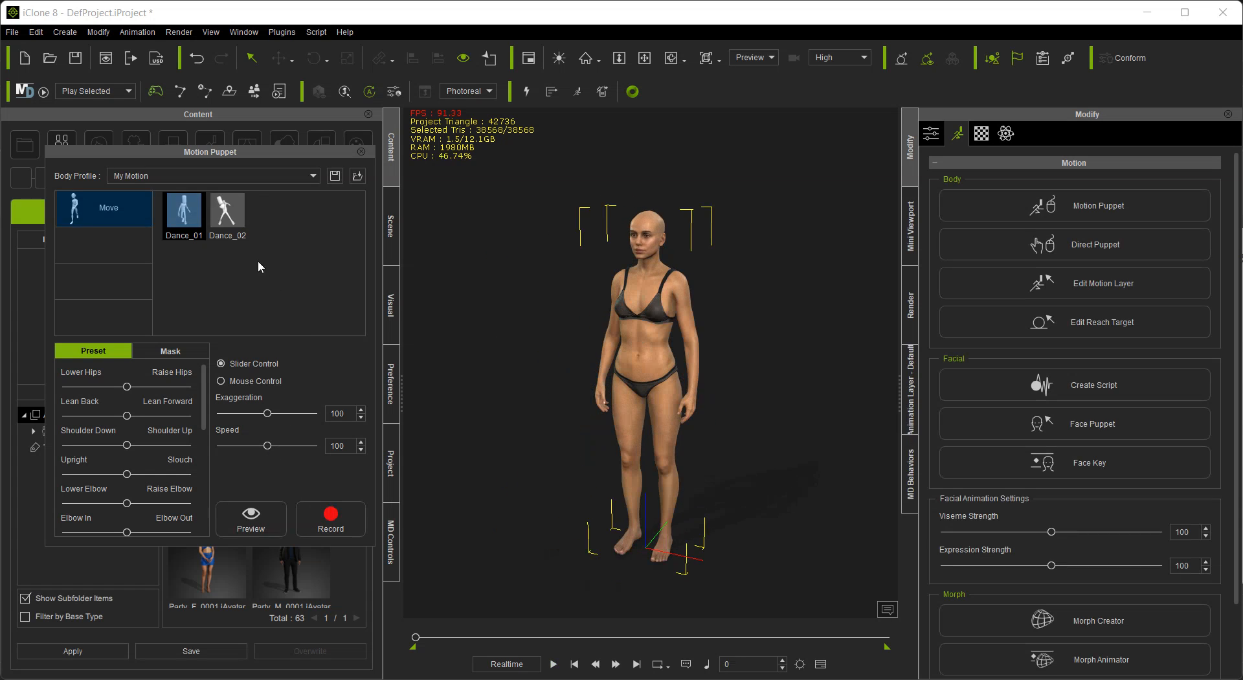
# Step: Select the Dance_02 motion and preview it on the avatar, stopping playback after a few seconds
pyautogui.click(227, 214)
pyautogui.click(262, 525)
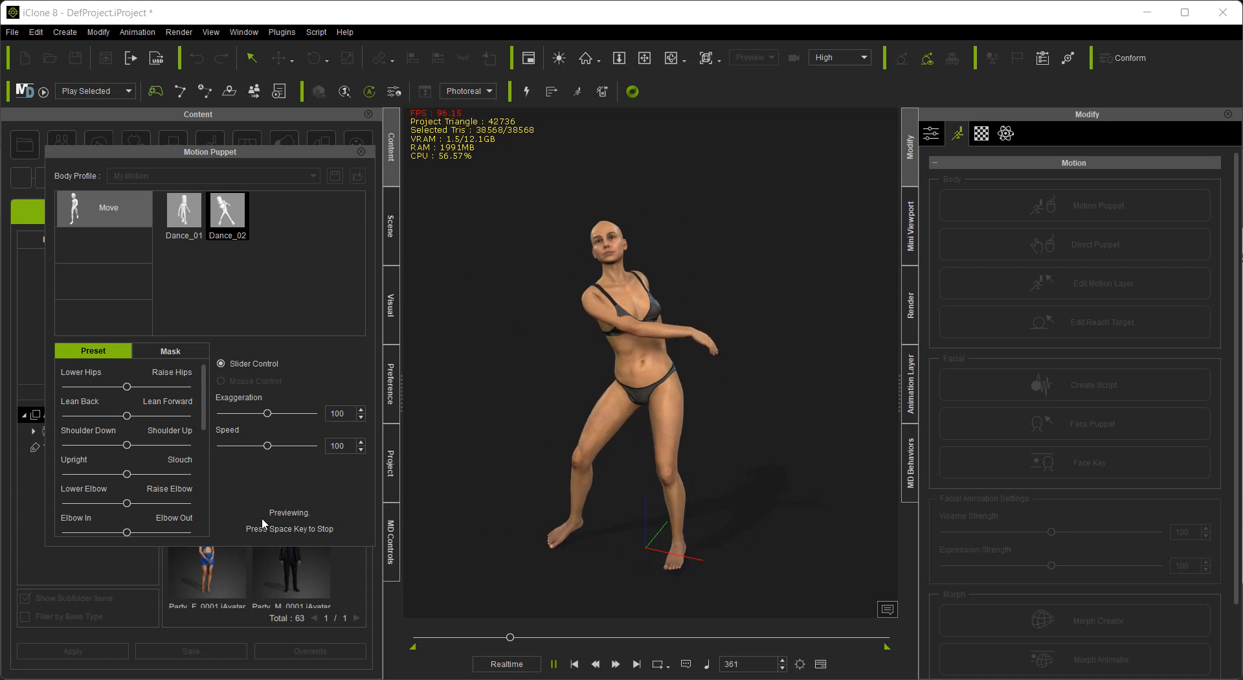
pyautogui.press('space')
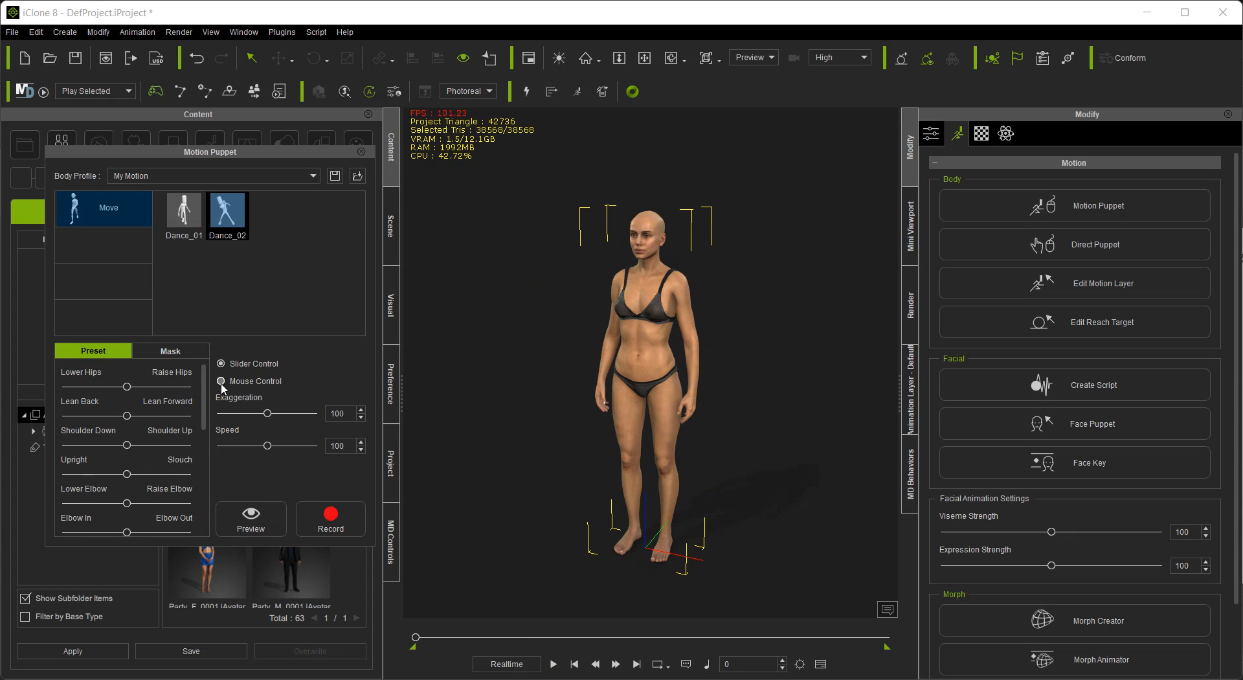
# Step: Mask out the avatar's hips and legs in Motion Puppet and preview Dance_02 with that mask
pyautogui.click(172, 351)
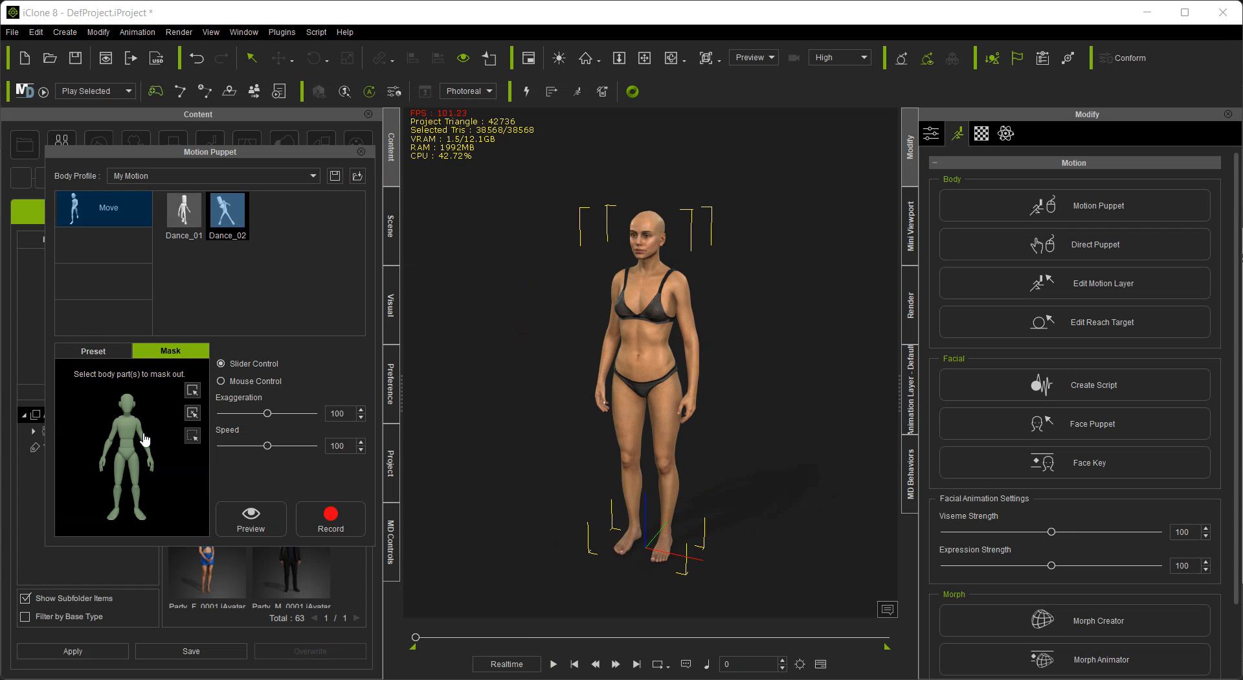
pyautogui.click(130, 460)
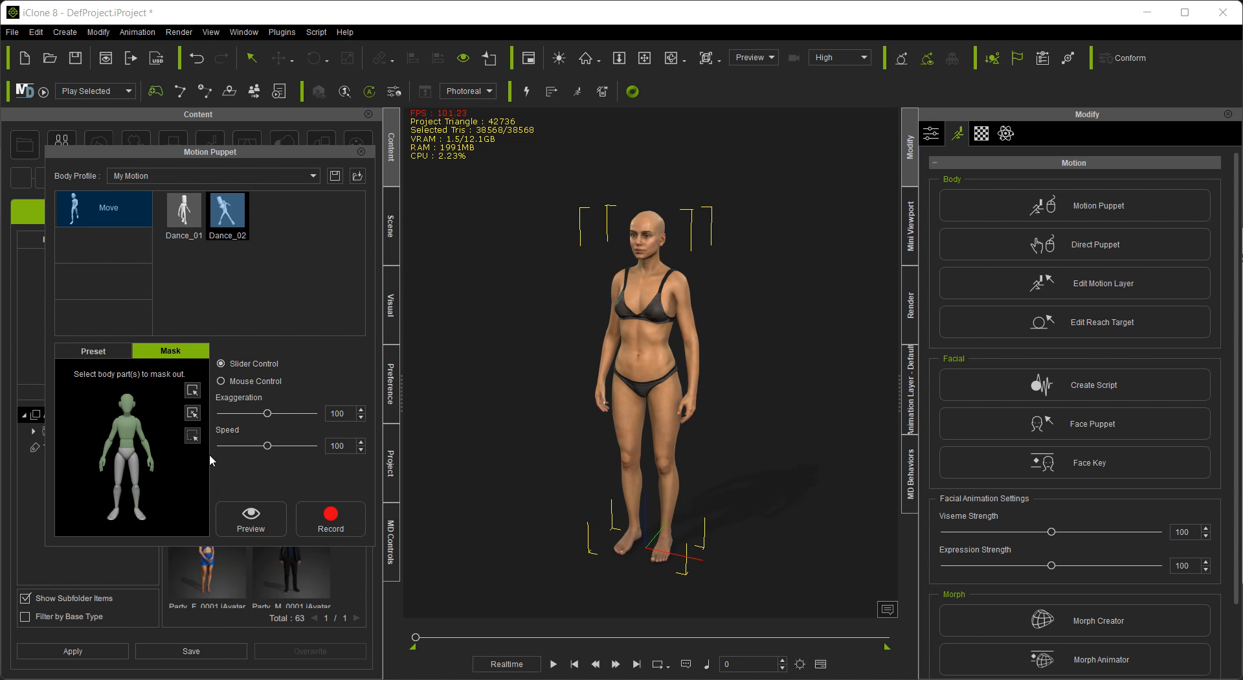
pyautogui.click(252, 512)
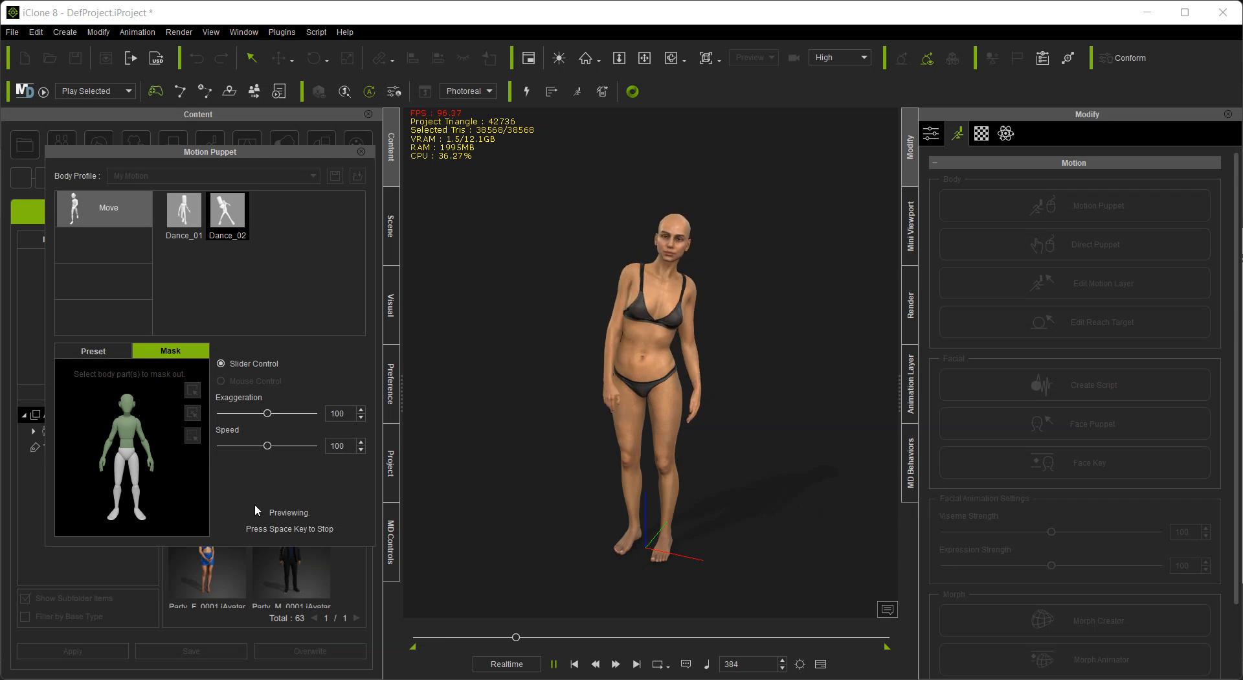
pyautogui.press('space')
# Step: Set the preset's Elbow In/Elbow Out slider about halfway toward Elbow Out for Dance_02
pyautogui.click(97, 352)
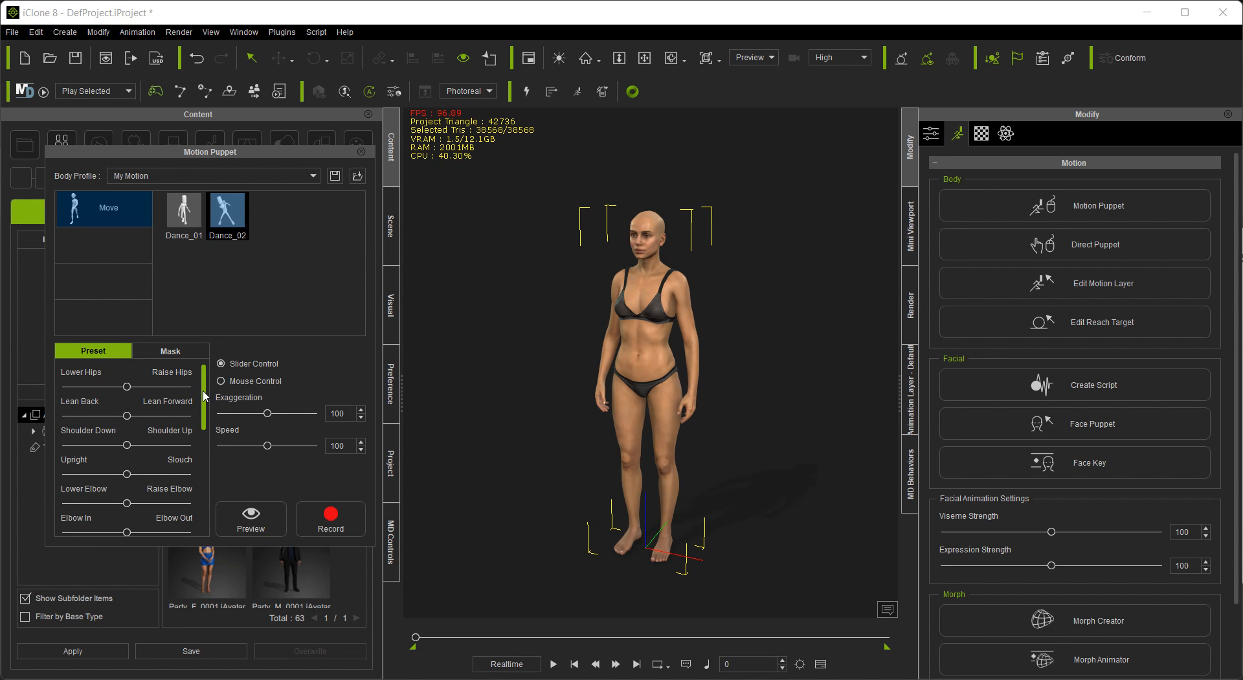
pyautogui.scroll(-2, 203, 390)
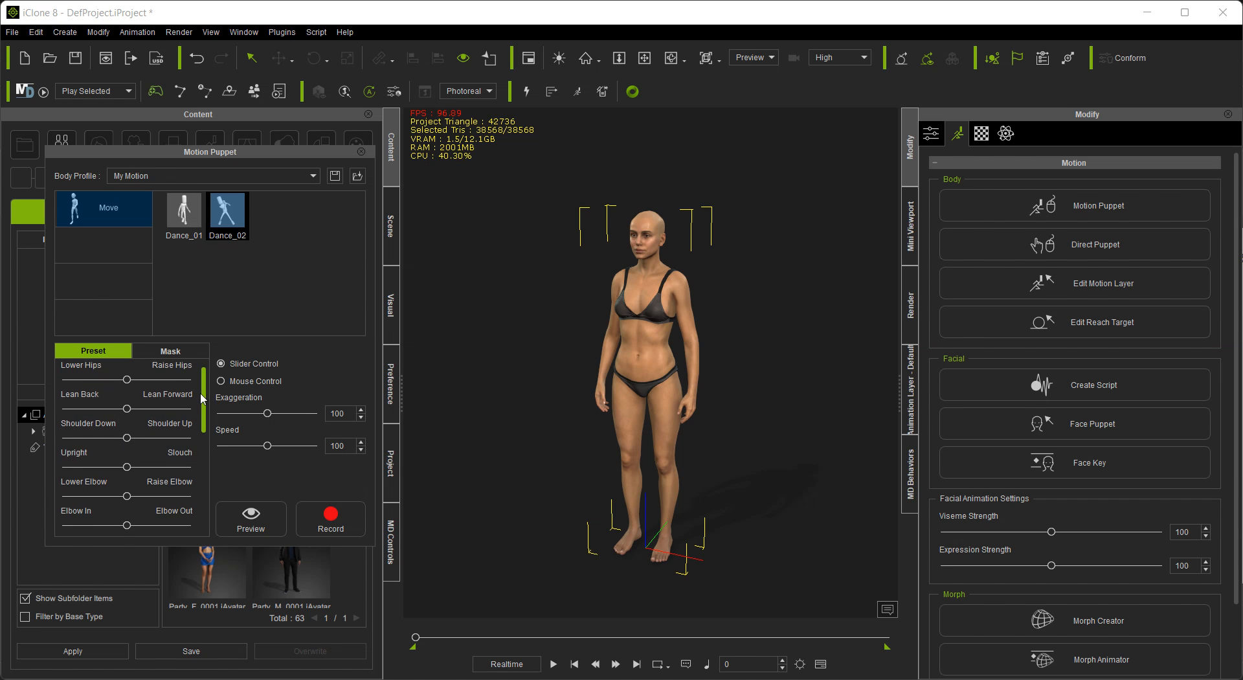
pyautogui.moveTo(202, 399); pyautogui.dragTo(200, 431)
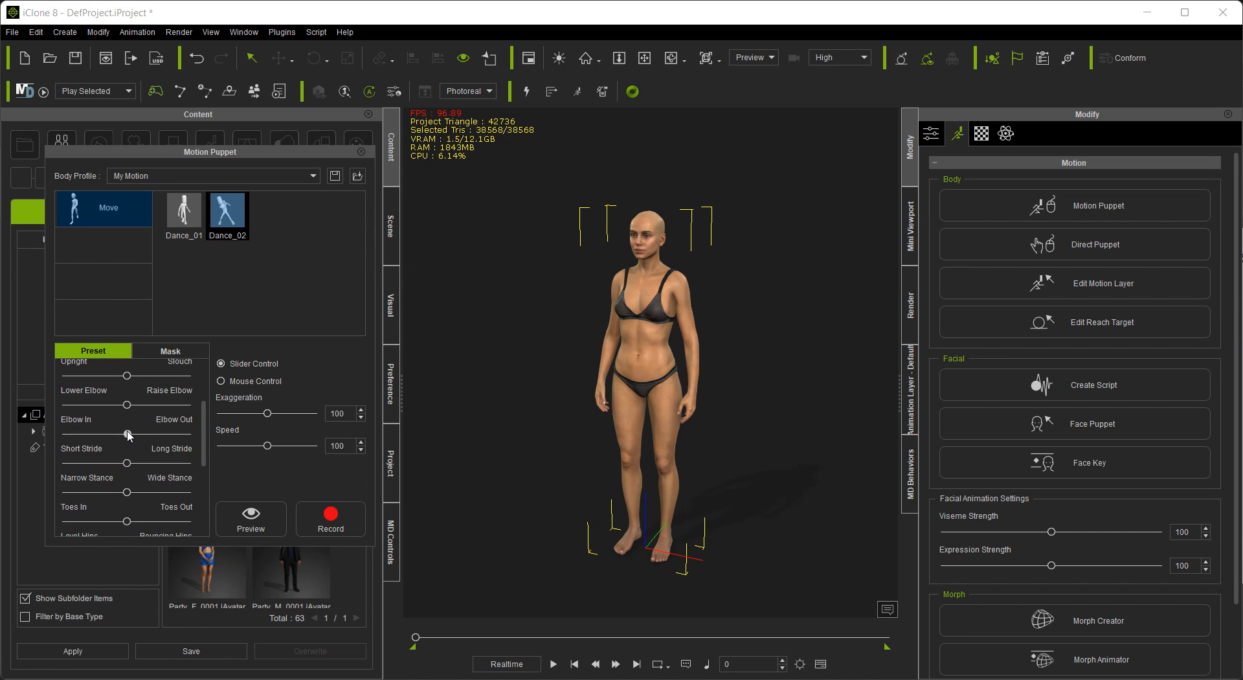
pyautogui.moveTo(128, 433); pyautogui.dragTo(161, 432)
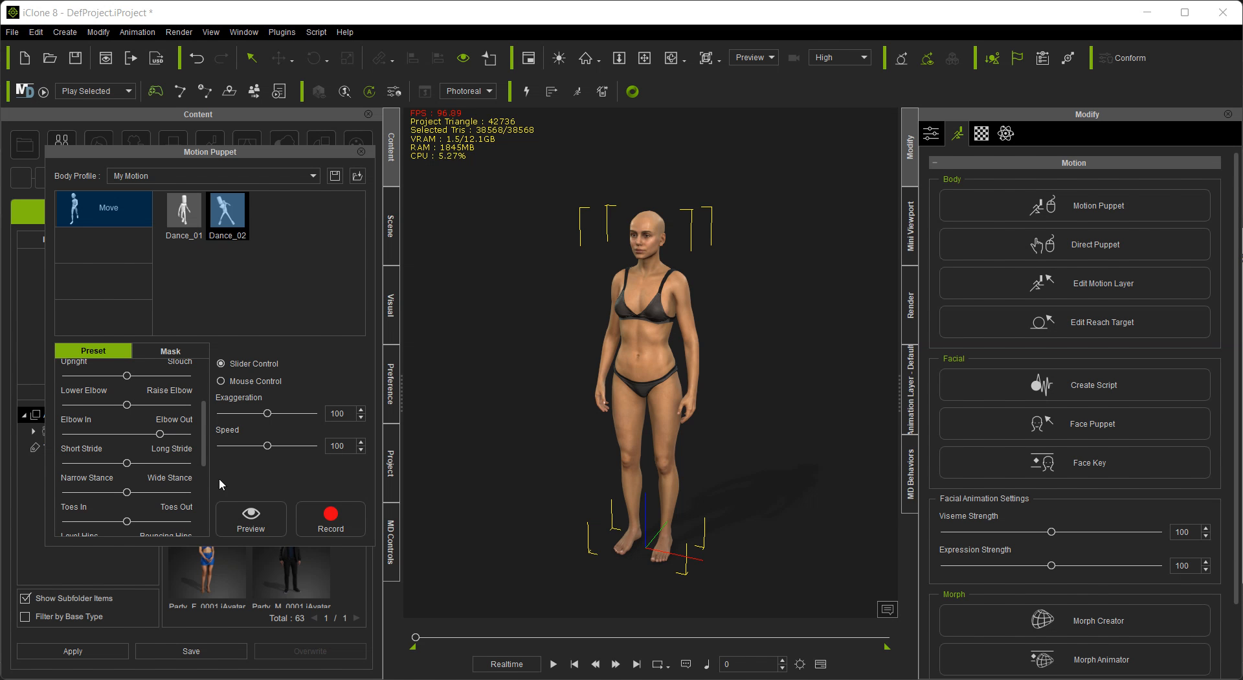
# Step: Preview Dance_02 on the avatar with the Elbow Out adjustment, stopping playback after a few seconds
pyautogui.click(241, 518)
pyautogui.press('space')
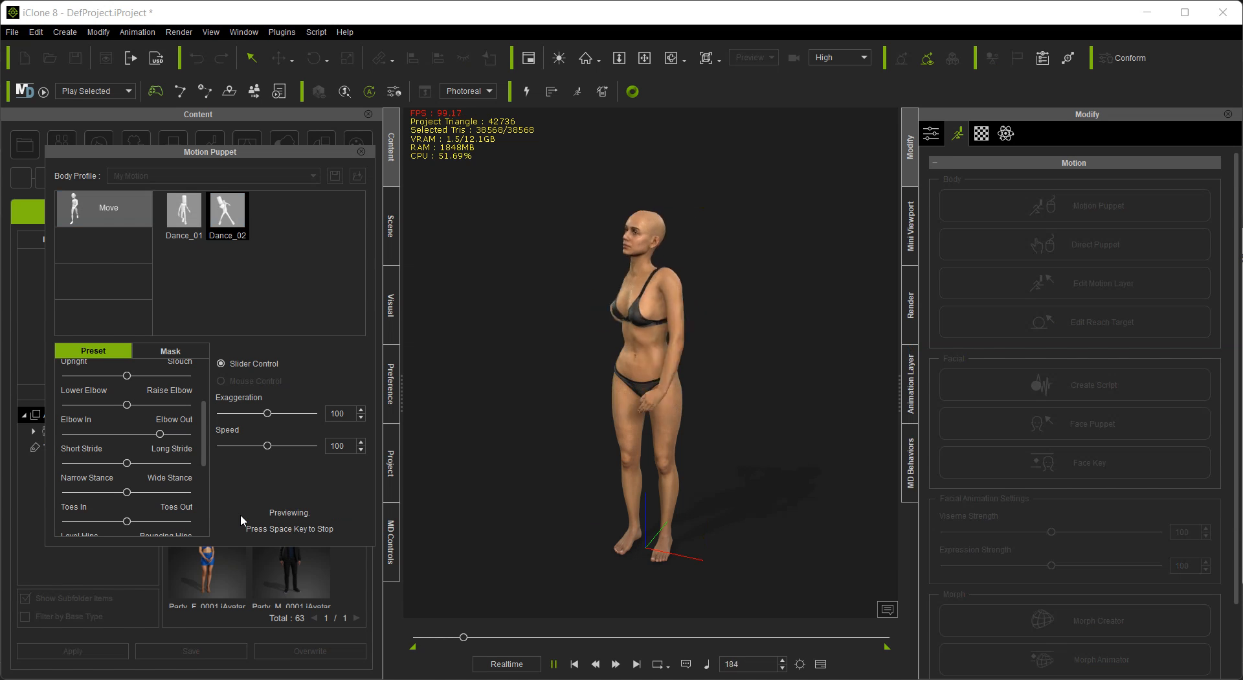
pyautogui.press('space')
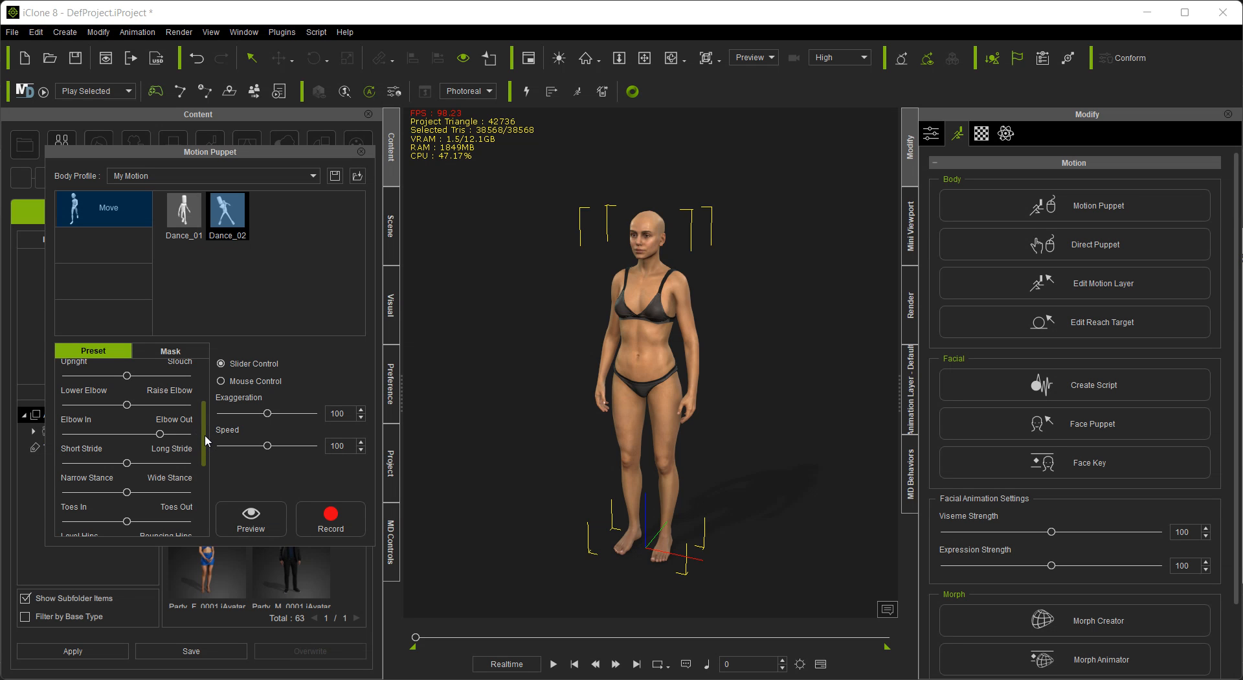
# Step: Set the preset's Lower Elbow/Raise Elbow slider about halfway toward Raise Elbow and return the Elbow In/Elbow Out slider to about the centre
pyautogui.moveTo(206, 441); pyautogui.dragTo(201, 509)
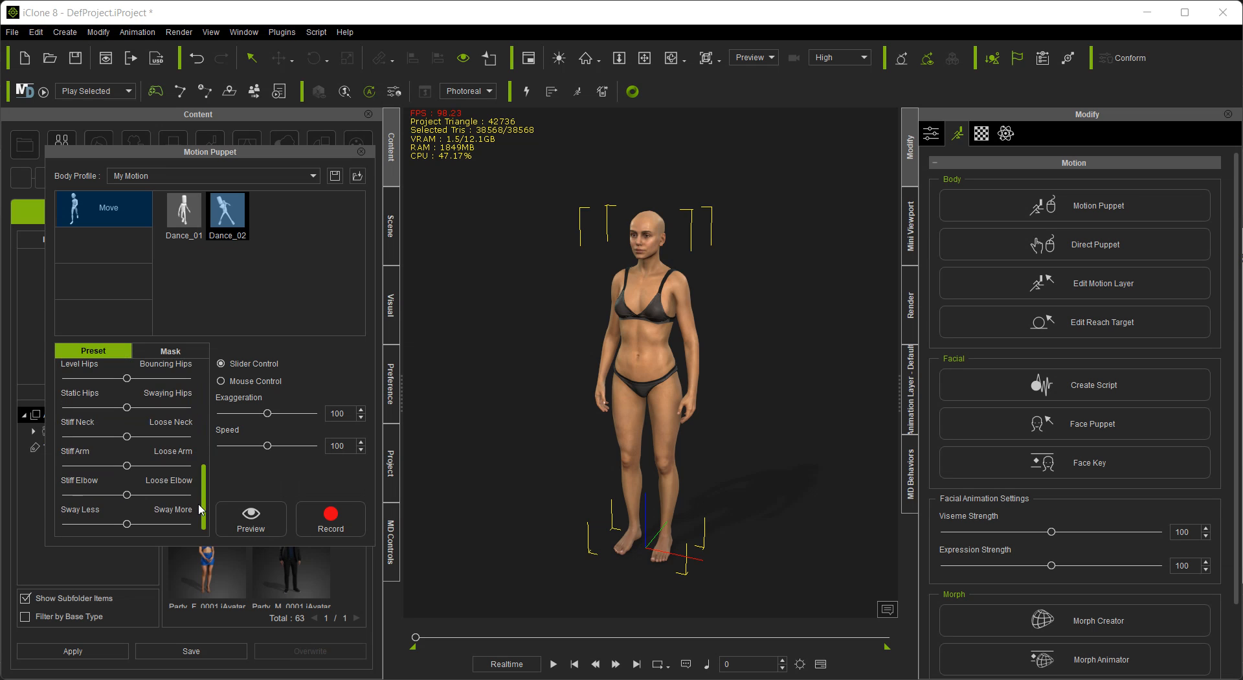
pyautogui.moveTo(202, 509); pyautogui.dragTo(207, 392)
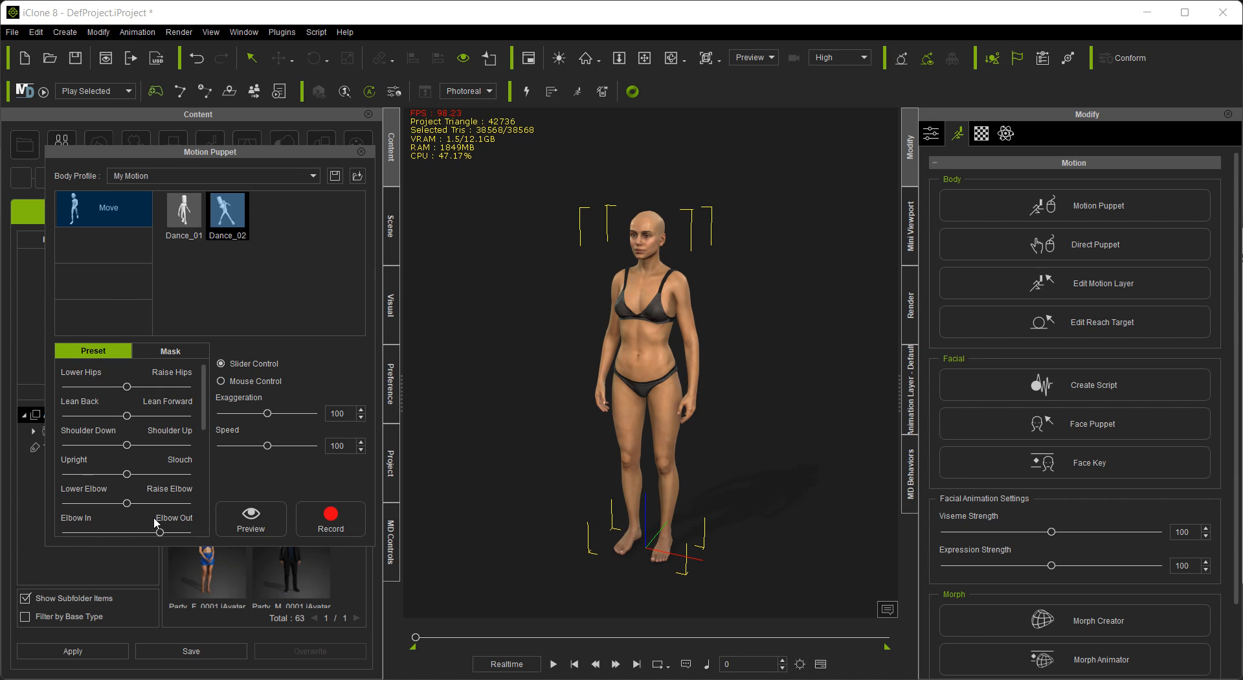
pyautogui.moveTo(126, 504); pyautogui.dragTo(160, 504)
pyautogui.moveTo(160, 533); pyautogui.dragTo(125, 535)
# Step: Preview Dance_02 on the avatar with the Raise Elbow adjustment, stopping playback after a few seconds
pyautogui.click(239, 519)
pyautogui.press('space')
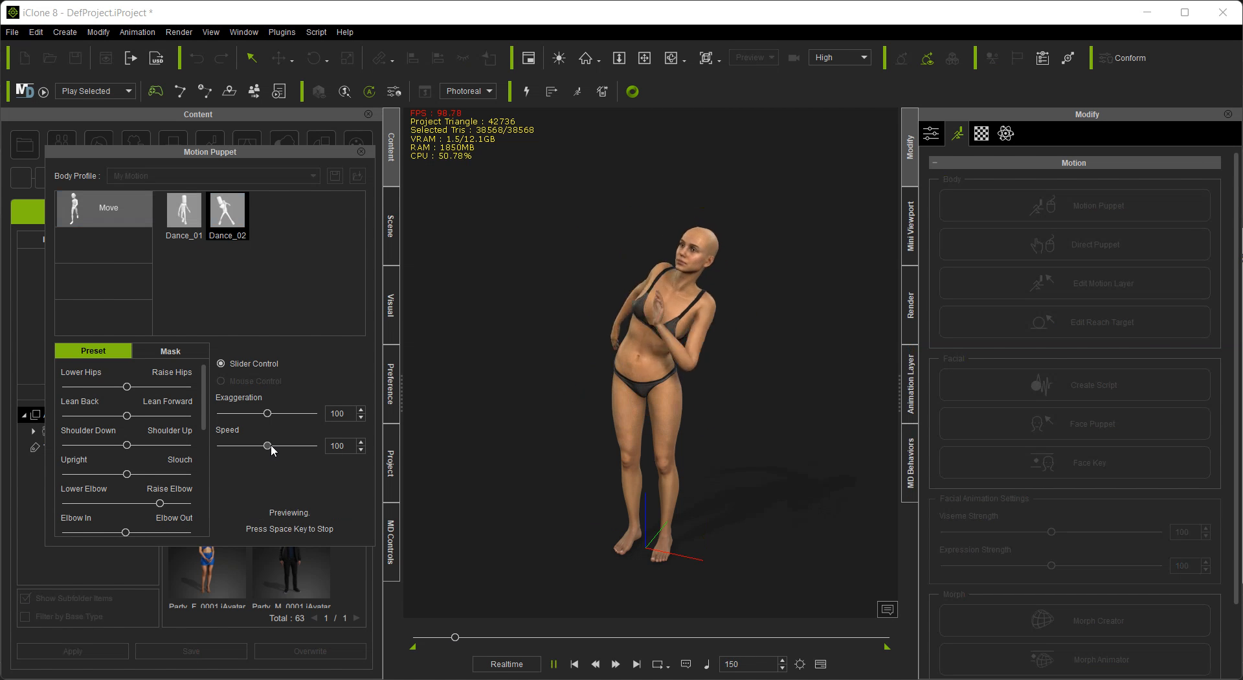
pyautogui.press('space')
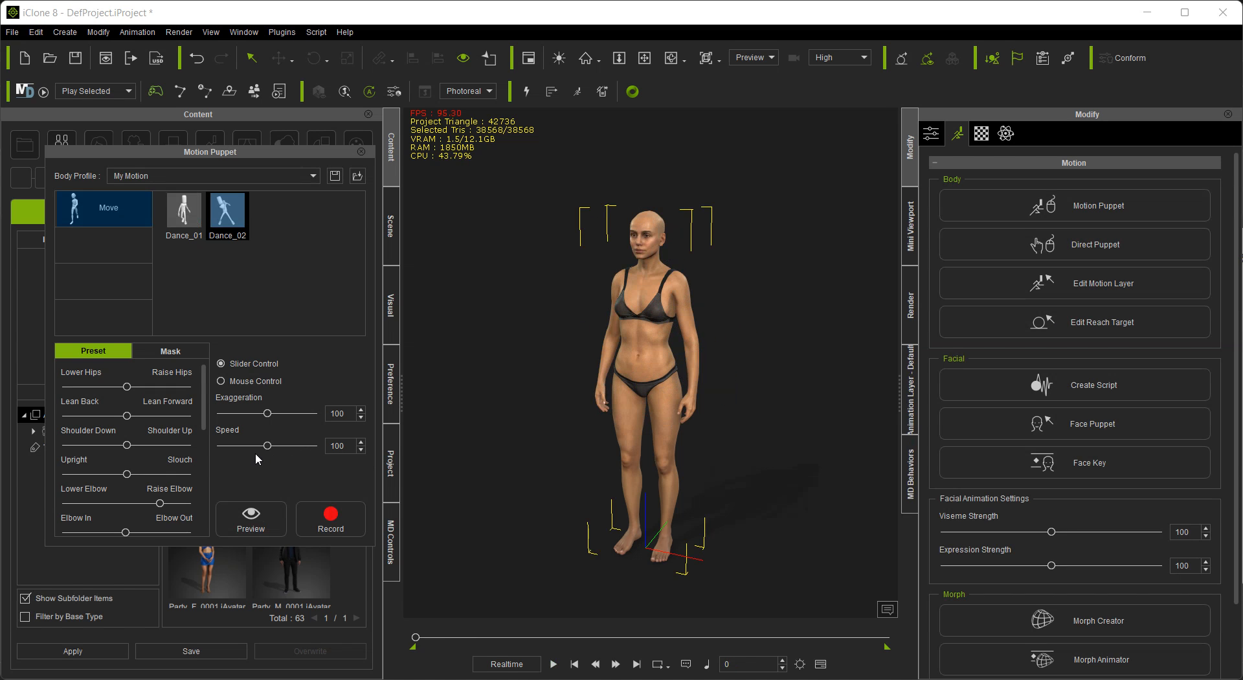